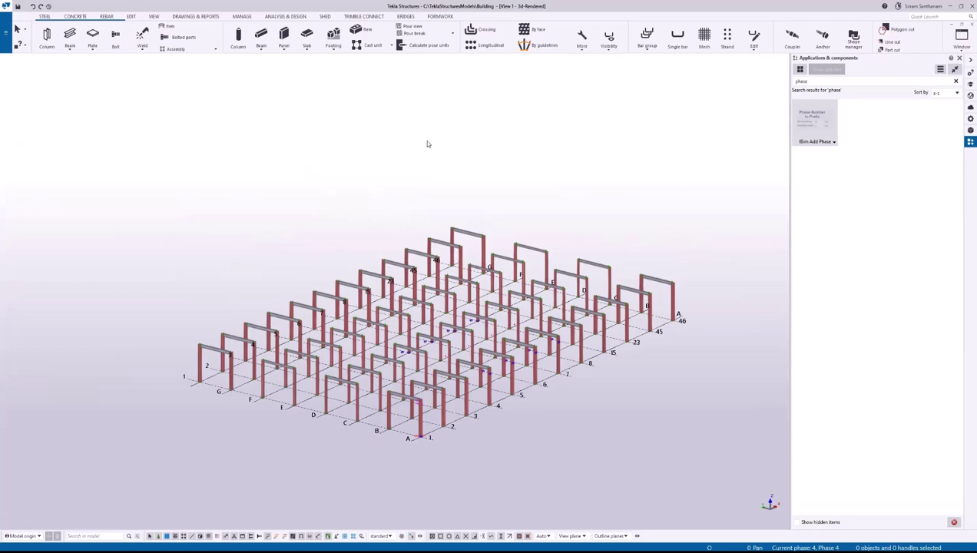
# Step: Examine the steel frames along the numbered and lettered grid lines from several distances and angles
pyautogui.scroll(-1, 506, 169)
pyautogui.scroll(5, 469, 406)
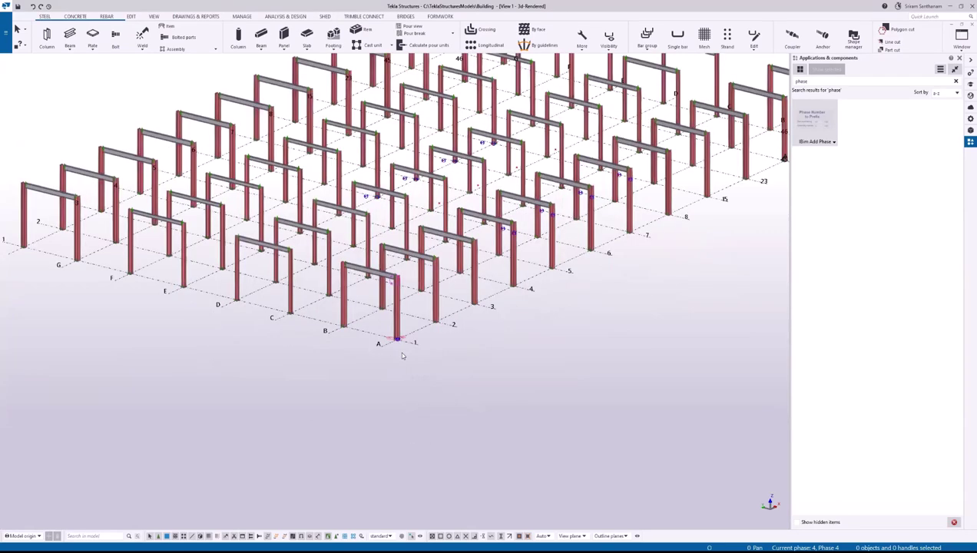
pyautogui.scroll(-2, 400, 352)
pyautogui.scroll(3, 367, 354)
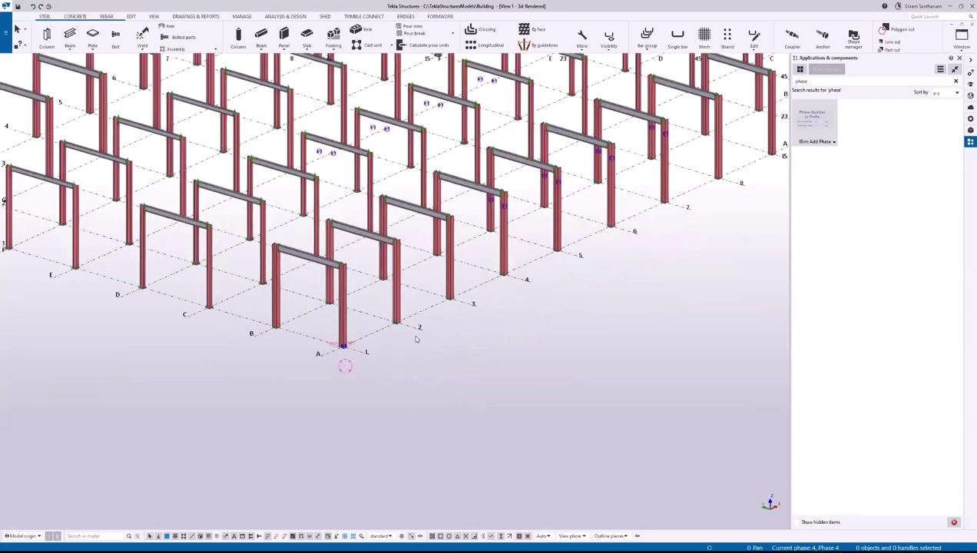
pyautogui.keyDown('ctrl'); pyautogui.moveTo(415, 339); pyautogui.dragTo(341, 382, button='middle'); pyautogui.keyUp('ctrl')
pyautogui.scroll(1, 337, 366)
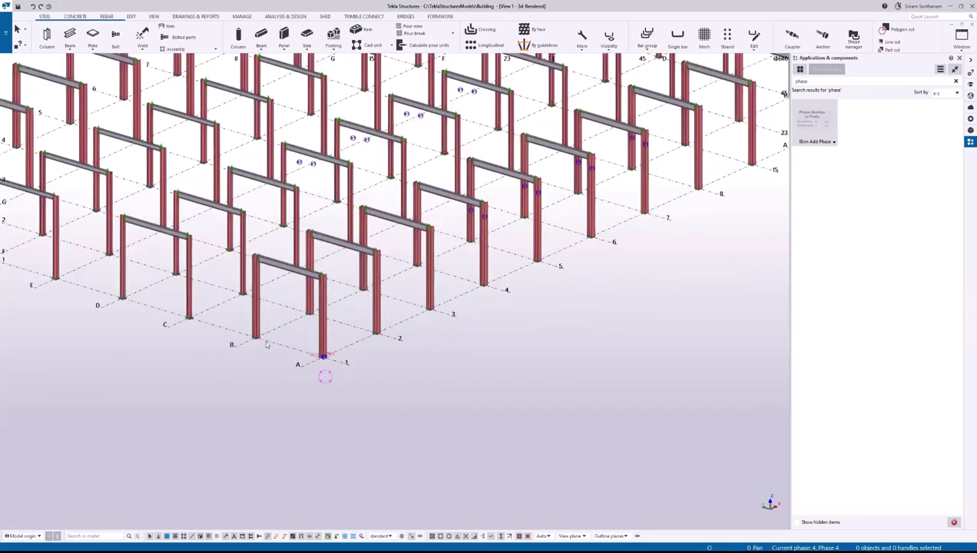
pyautogui.scroll(-1, 264, 367)
pyautogui.scroll(-2, 525, 297)
pyautogui.scroll(5, 606, 235)
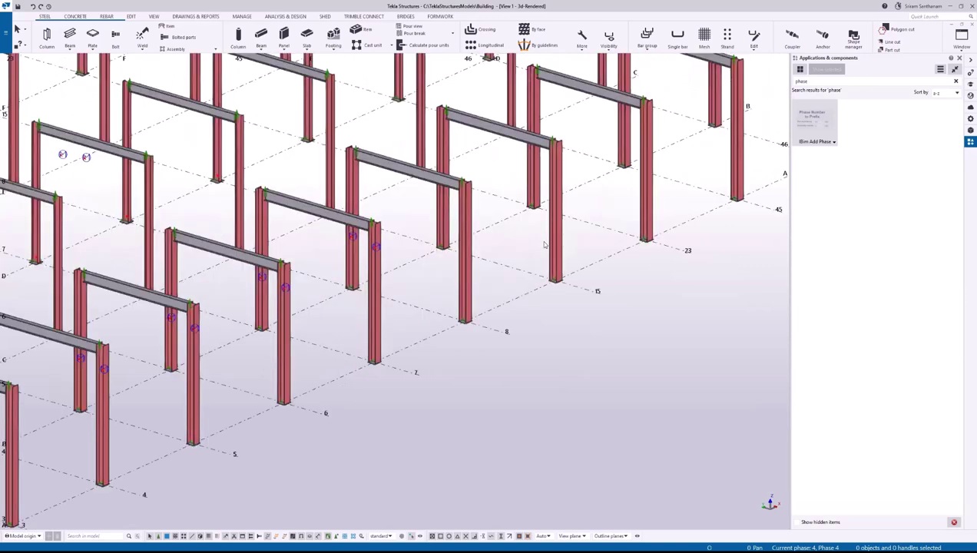
pyautogui.keyDown('ctrl'); pyautogui.moveTo(573, 308); pyautogui.dragTo(510, 309, button='middle'); pyautogui.keyUp('ctrl')
pyautogui.scroll(-5, 602, 303)
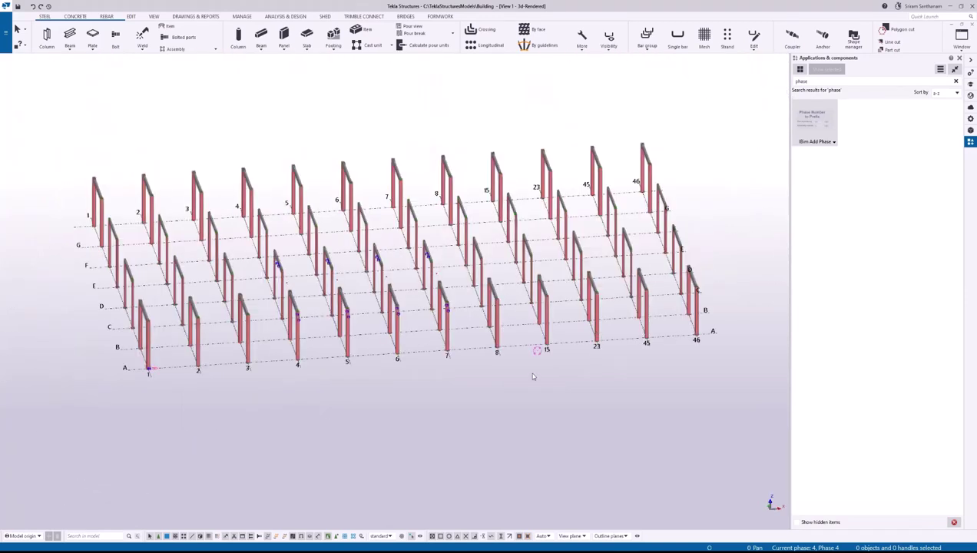
pyautogui.keyDown('ctrl'); pyautogui.moveTo(535, 361); pyautogui.dragTo(690, 376, button='middle'); pyautogui.keyUp('ctrl')
pyautogui.scroll(-2, 537, 359)
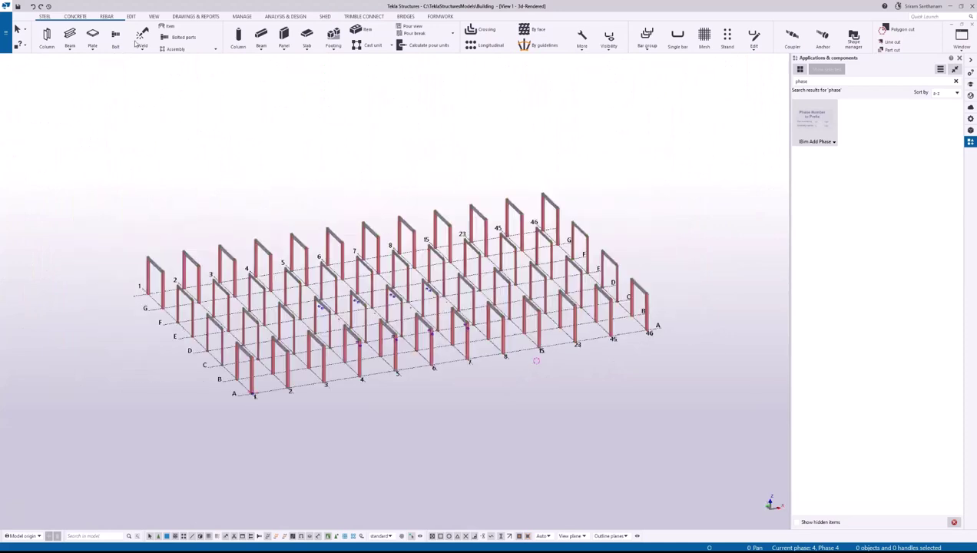
# Step: Open the Phase Manager and highlight the model objects belonging to phases 15, 5 and 2 one after another
pyautogui.click(242, 16)
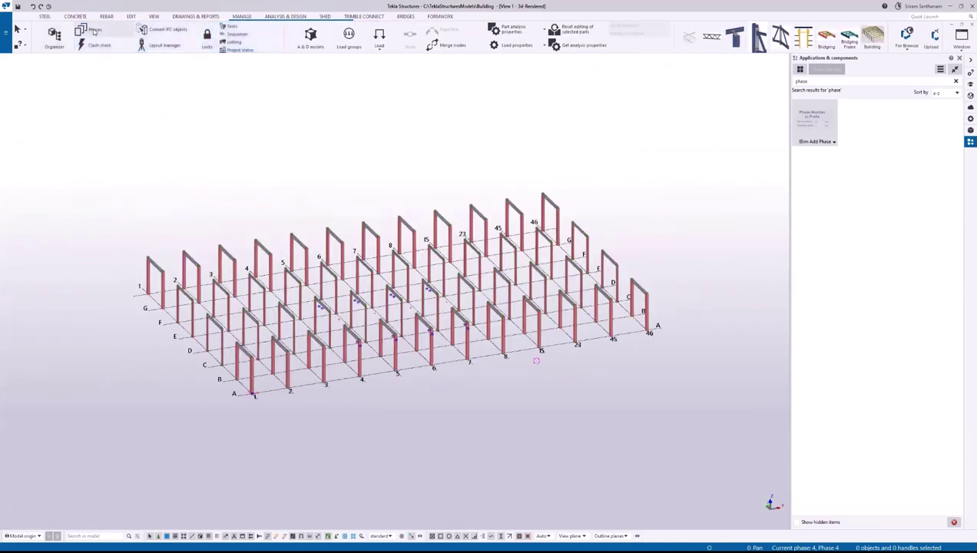
pyautogui.click(91, 31)
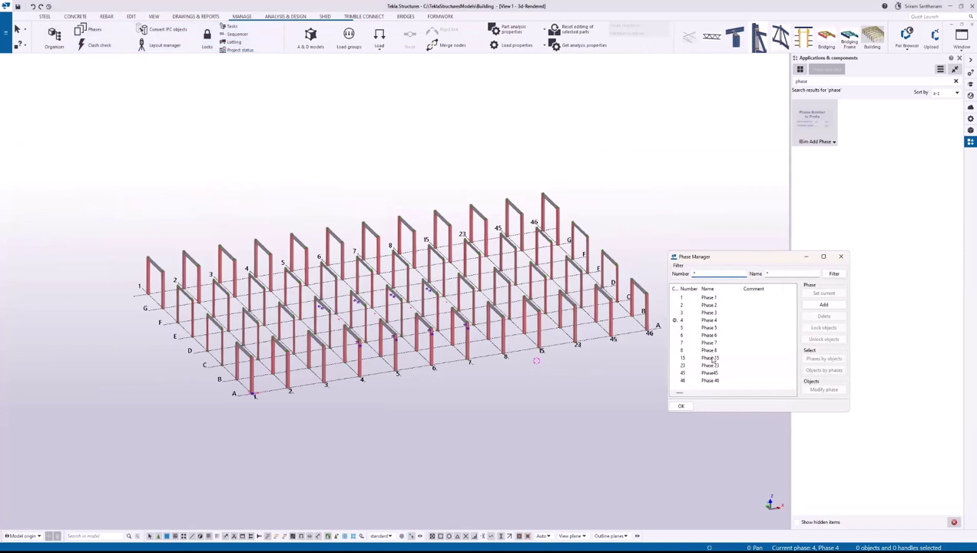
pyautogui.click(710, 358)
pyautogui.click(823, 369)
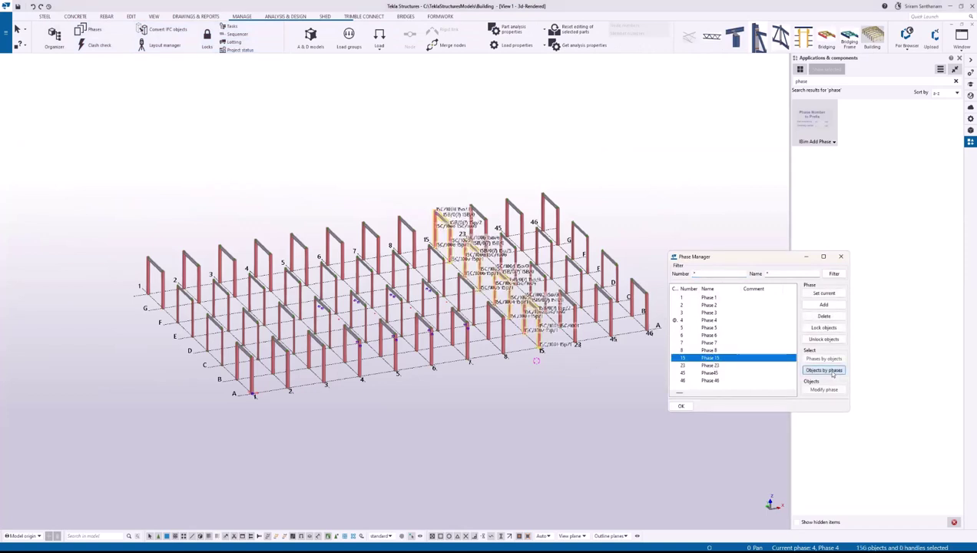
pyautogui.click(713, 328)
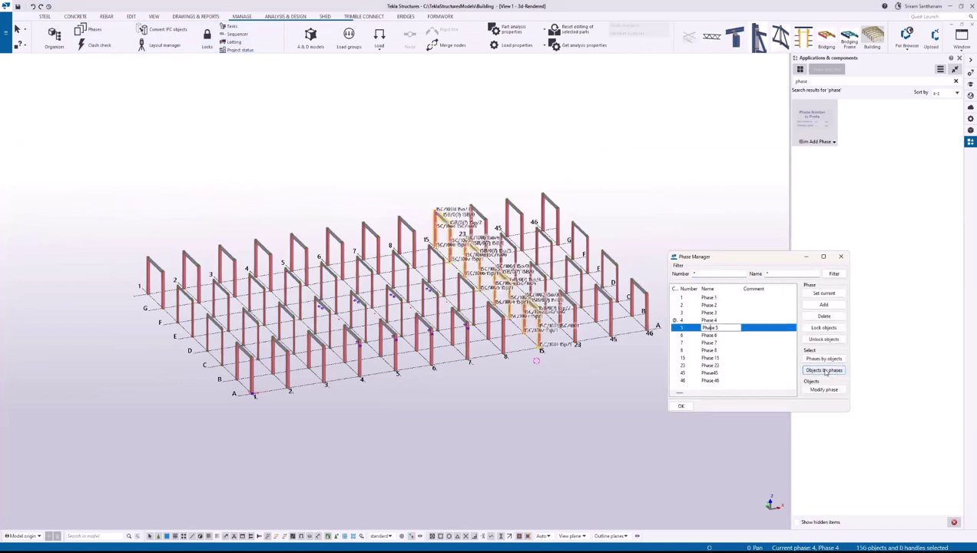
pyautogui.click(827, 372)
pyautogui.click(713, 305)
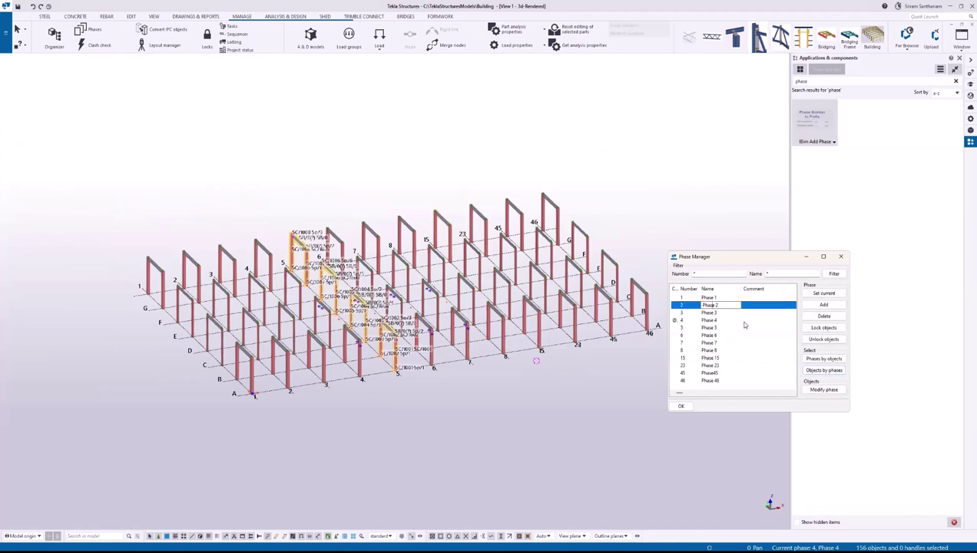
pyautogui.click(826, 371)
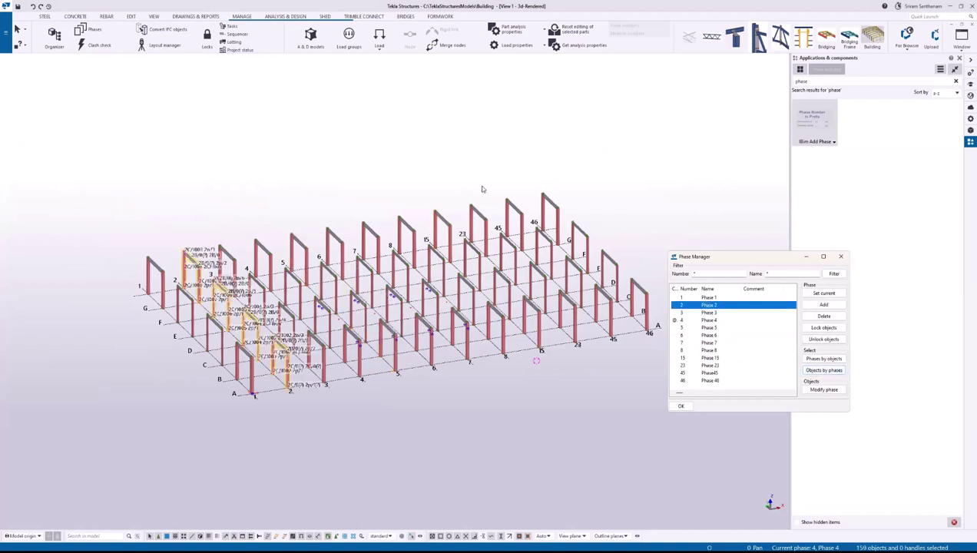
# Step: Close the Phase Manager and open the IBim Add Phase component found in the component catalog
pyautogui.scroll(-3, 414, 188)
pyautogui.click(840, 256)
pyautogui.keyDown('ctrl'); pyautogui.moveTo(599, 307); pyautogui.dragTo(555, 312, button='middle'); pyautogui.keyUp('ctrl')
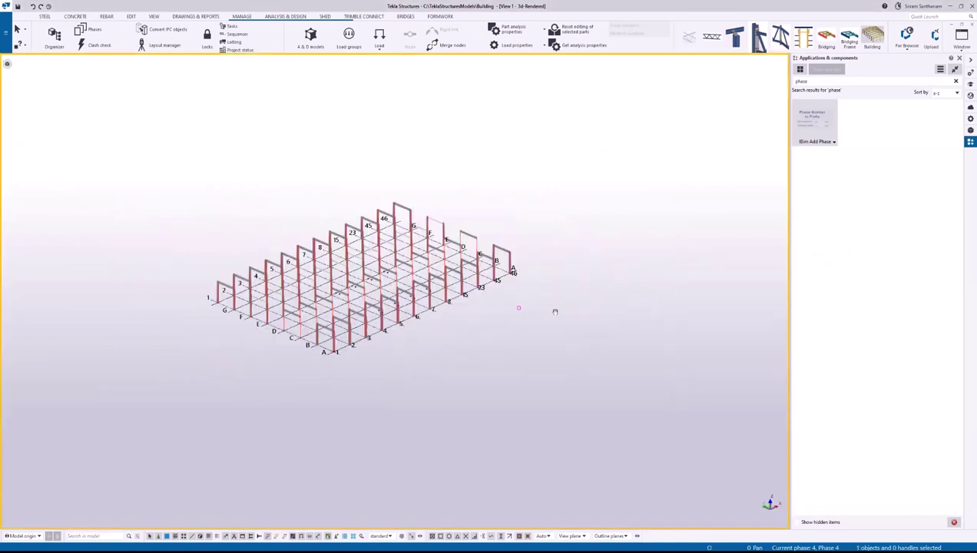
pyautogui.doubleClick(812, 121)
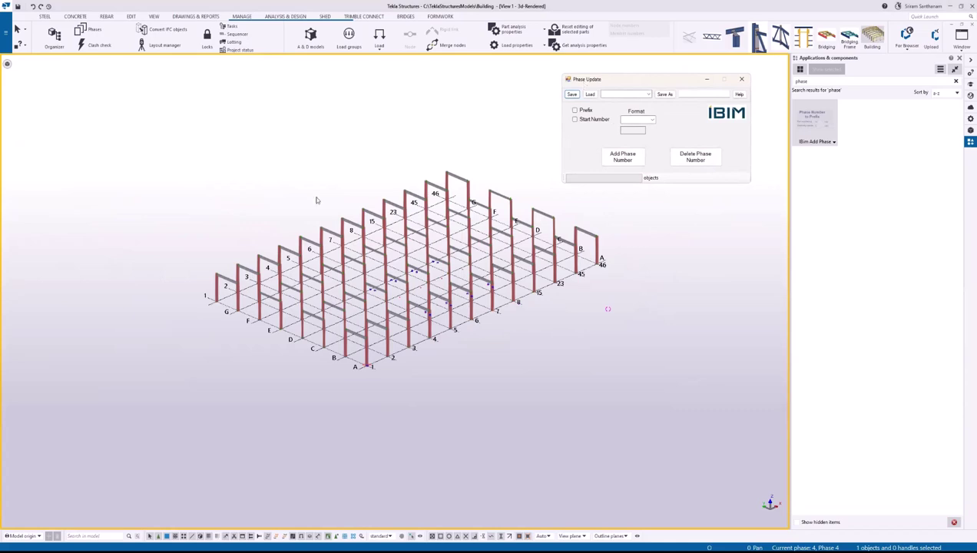
# Step: Try to add 2 to the assembly numbering prefix of the column at grid intersection A-2
pyautogui.scroll(4, 365, 347)
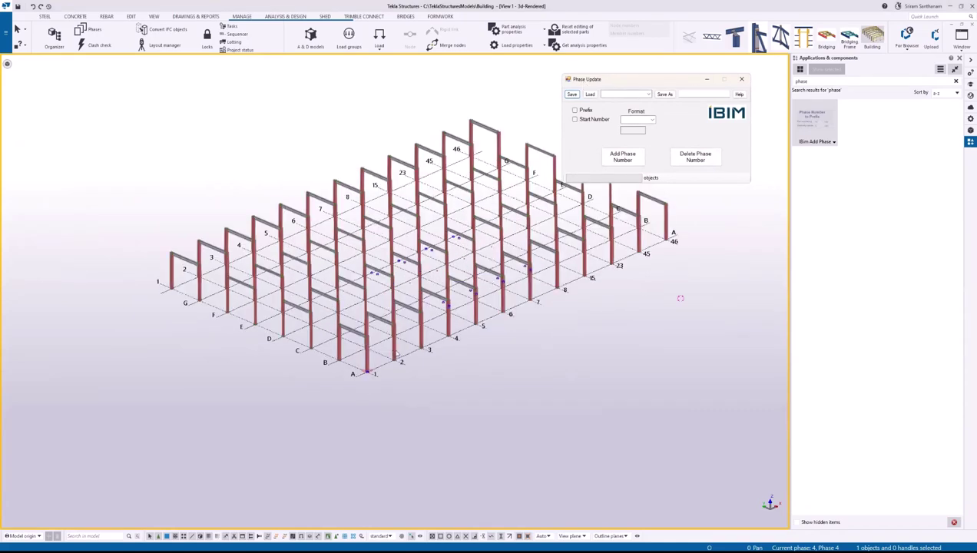
pyautogui.scroll(2, 418, 347)
pyautogui.click(415, 345)
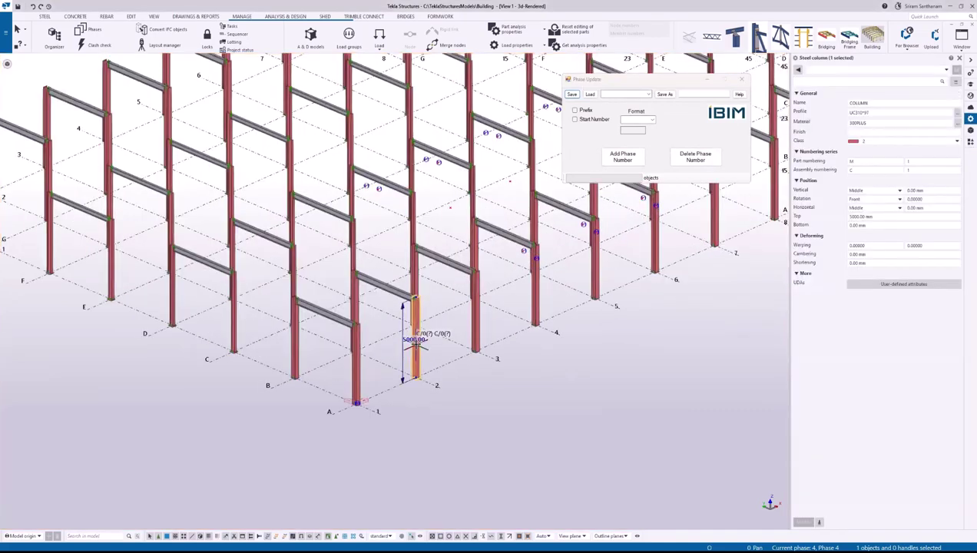
pyautogui.click(850, 161)
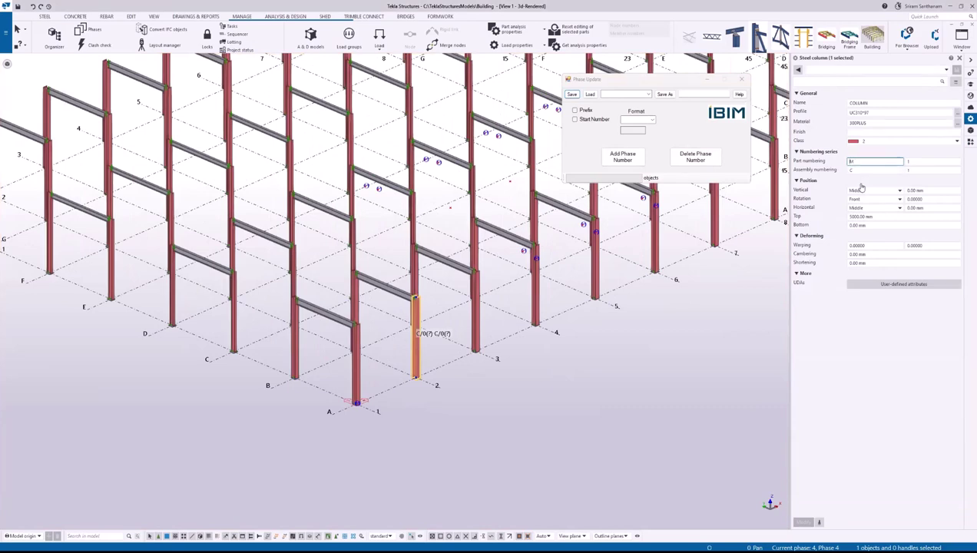
pyautogui.click(853, 170)
pyautogui.click(848, 170)
pyautogui.write('2')
# Step: Select an interior beam, edit its part and assembly numbering prefixes manually, and apply the modification
pyautogui.click(503, 129)
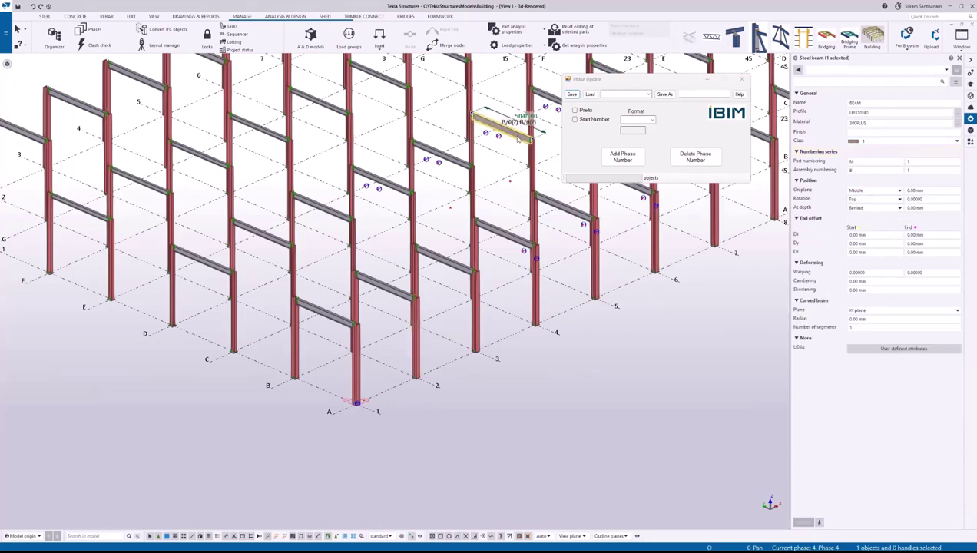
pyautogui.click(849, 161)
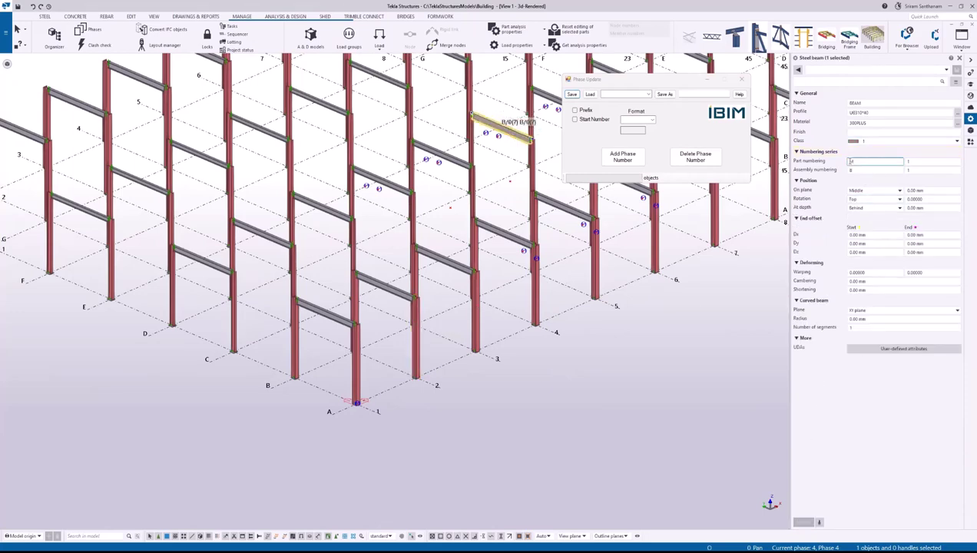
pyautogui.keyDown('ctrl'); pyautogui.moveTo(456, 273); pyautogui.dragTo(435, 271, button='middle'); pyautogui.keyUp('ctrl')
pyautogui.scroll(-4, 550, 298)
pyautogui.scroll(2, 614, 269)
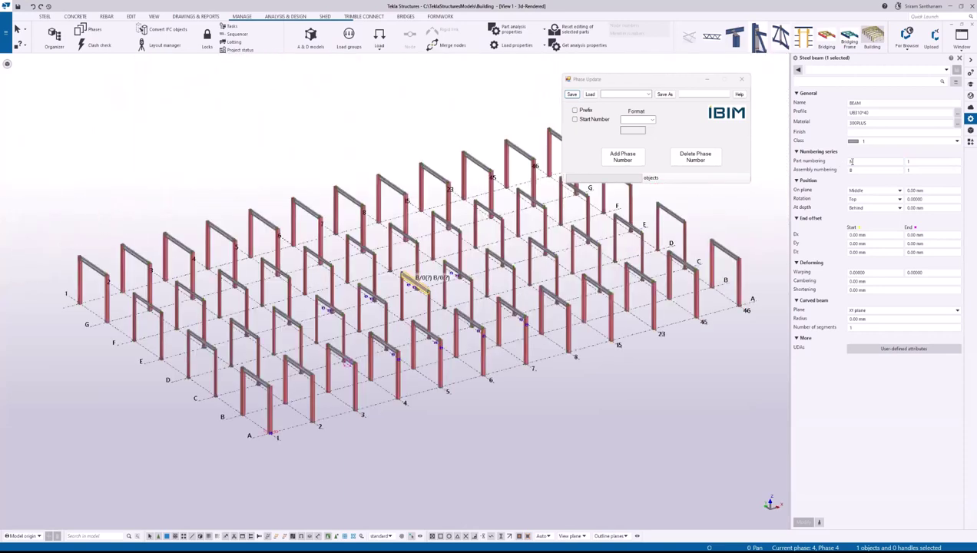
pyautogui.click(850, 161)
pyautogui.write('M')
pyautogui.click(849, 170)
pyautogui.write('B')
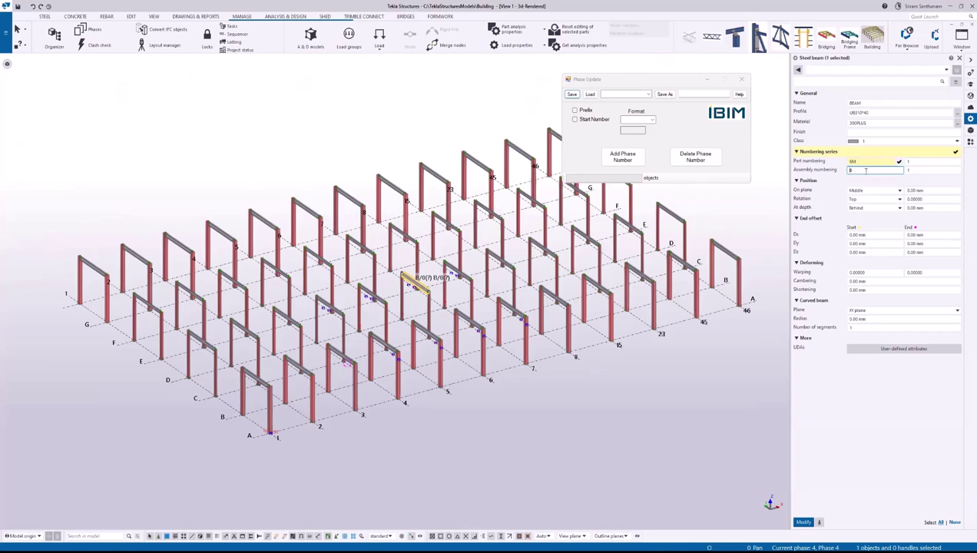
pyautogui.write('M')
pyautogui.click(803, 521)
# Step: Switch selection to objects inside components and select every object in the model with an area selection
pyautogui.click(432, 268)
pyautogui.scroll(-3, 432, 268)
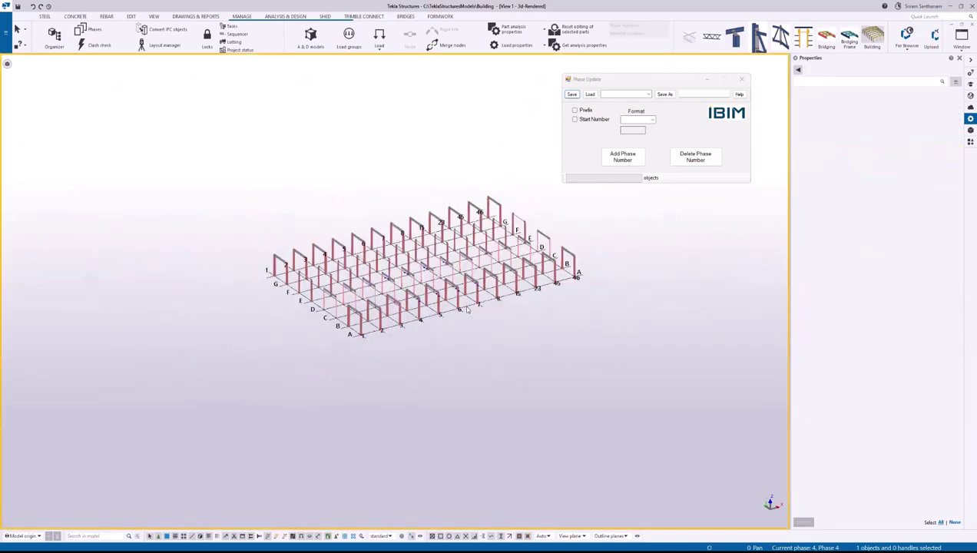
pyautogui.keyDown('ctrl'); pyautogui.moveTo(470, 307); pyautogui.dragTo(516, 310, button='middle'); pyautogui.keyUp('ctrl')
pyautogui.moveTo(248, 177)
pyautogui.mouseDown()
pyautogui.moveTo(499, 338)
pyautogui.moveTo(658, 401)
pyautogui.mouseUp()
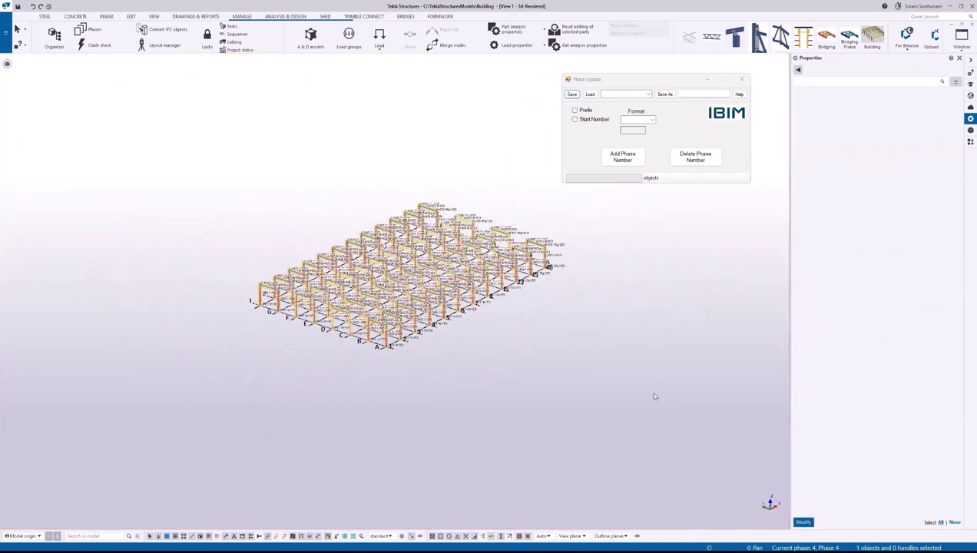
pyautogui.click(338, 537)
pyautogui.click(395, 493)
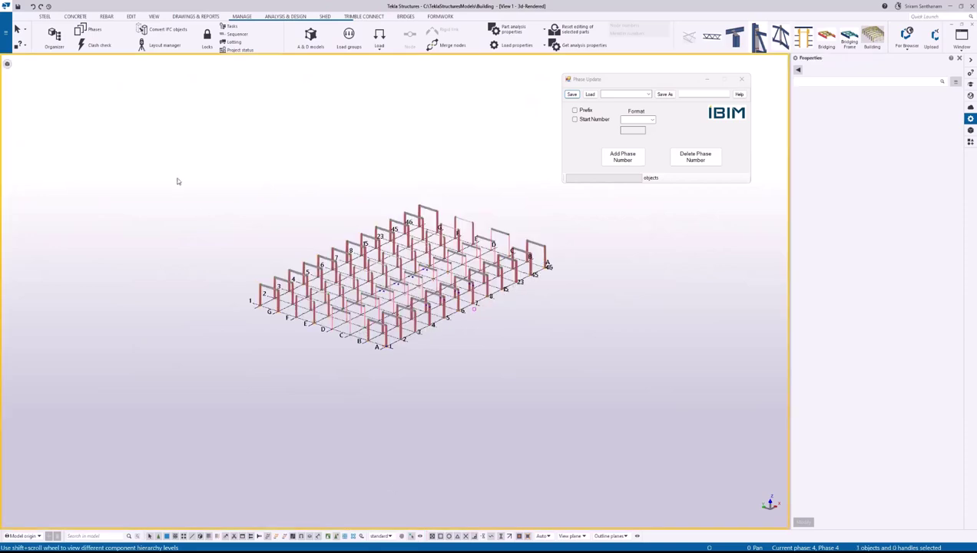
pyautogui.moveTo(176, 181); pyautogui.dragTo(661, 394)
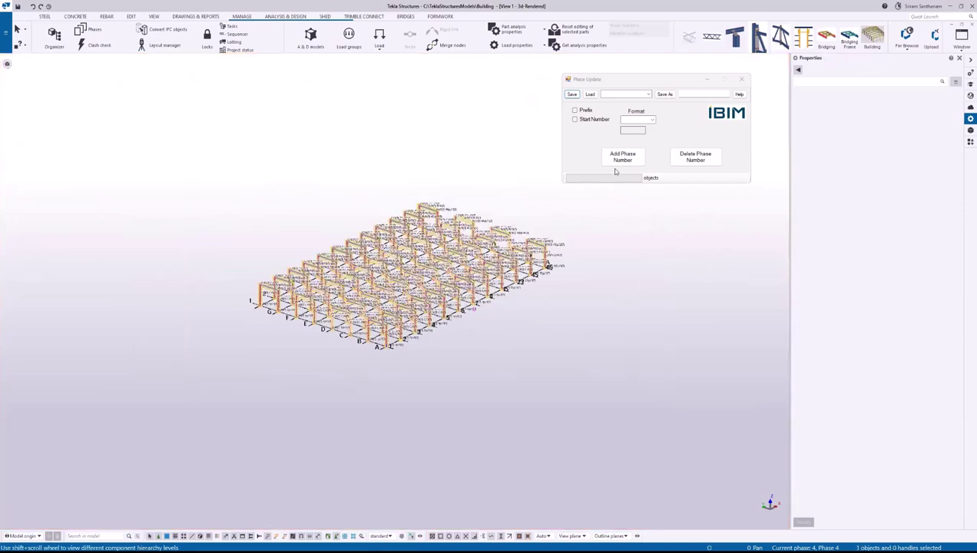
# Step: Enable the Prefix option and add the phase number to all selected objects, clearing the selection once processed
pyautogui.click(575, 111)
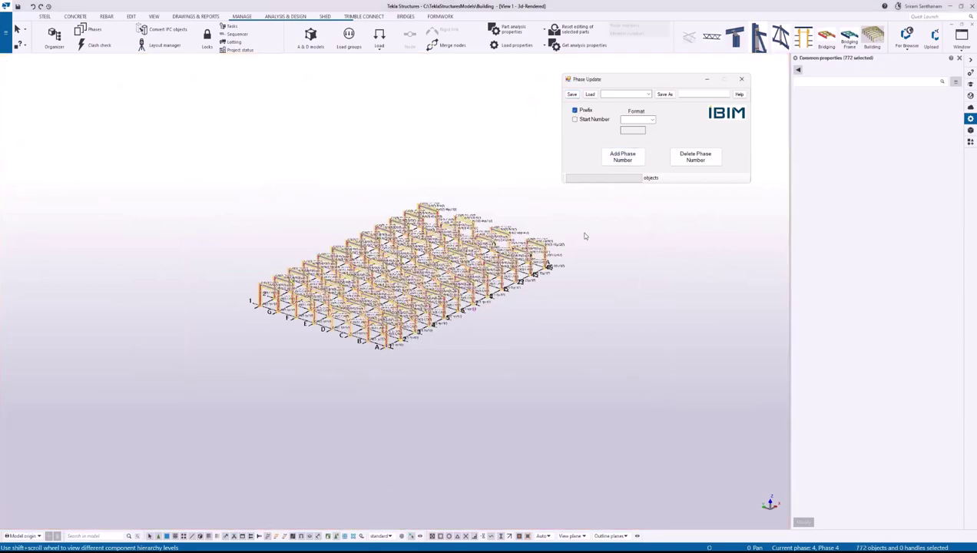
pyautogui.click(625, 158)
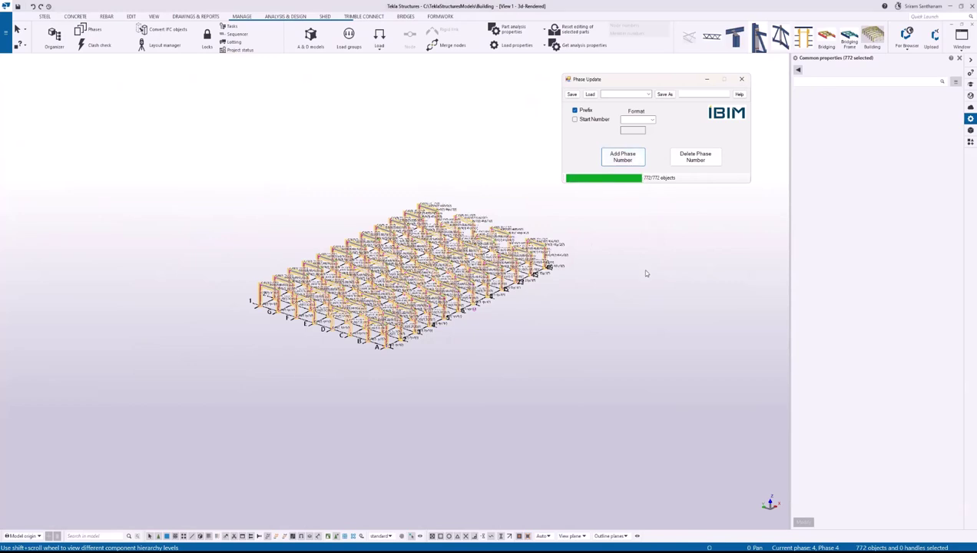
pyautogui.click(645, 283)
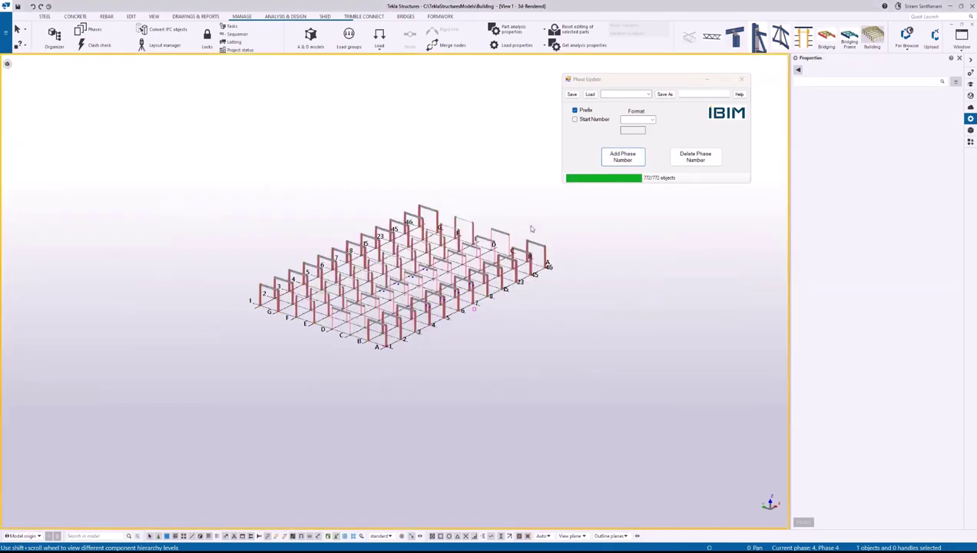
# Step: Check the part and assembly numbering of beams on grid lines 23 and 6 and columns on grid lines 2 and 8
pyautogui.scroll(5, 484, 234)
pyautogui.scroll(-2, 424, 260)
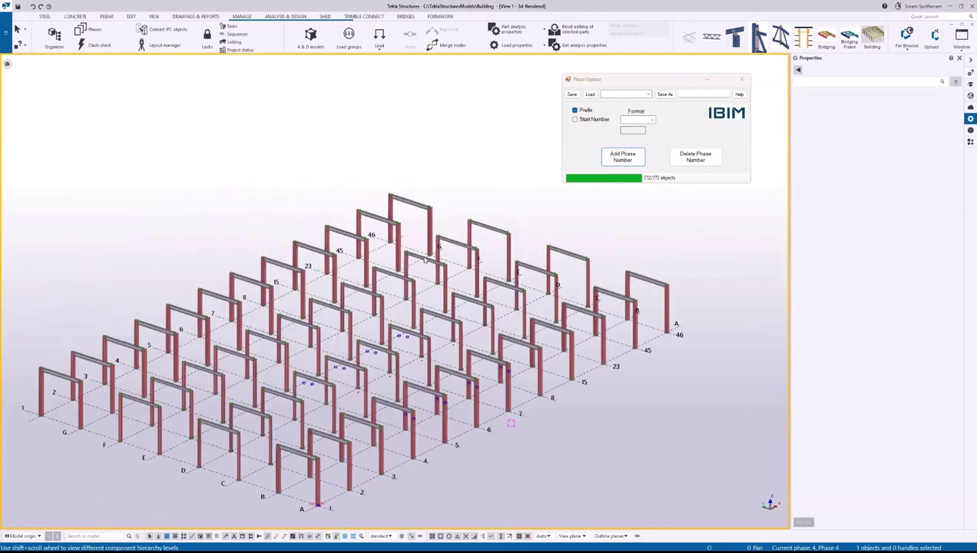
pyautogui.click(425, 260)
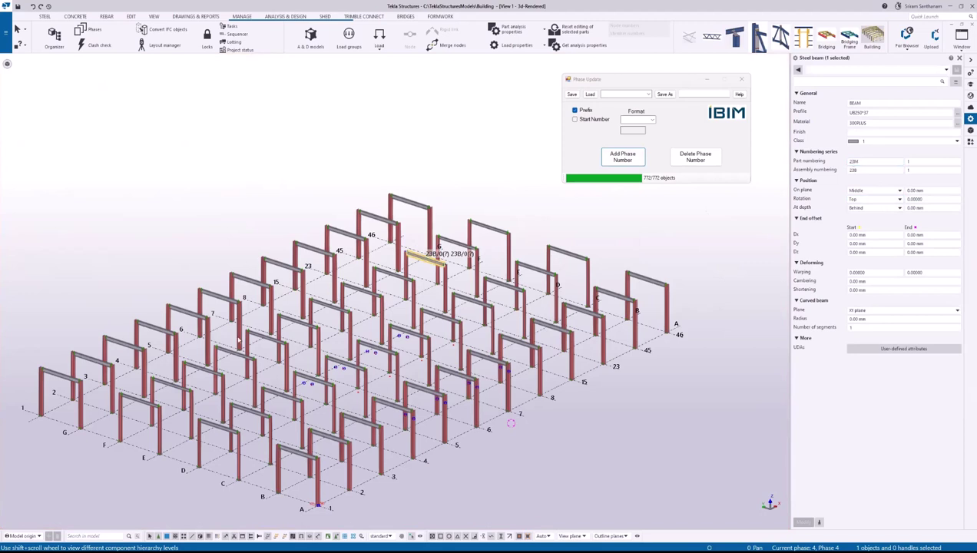
pyautogui.click(301, 326)
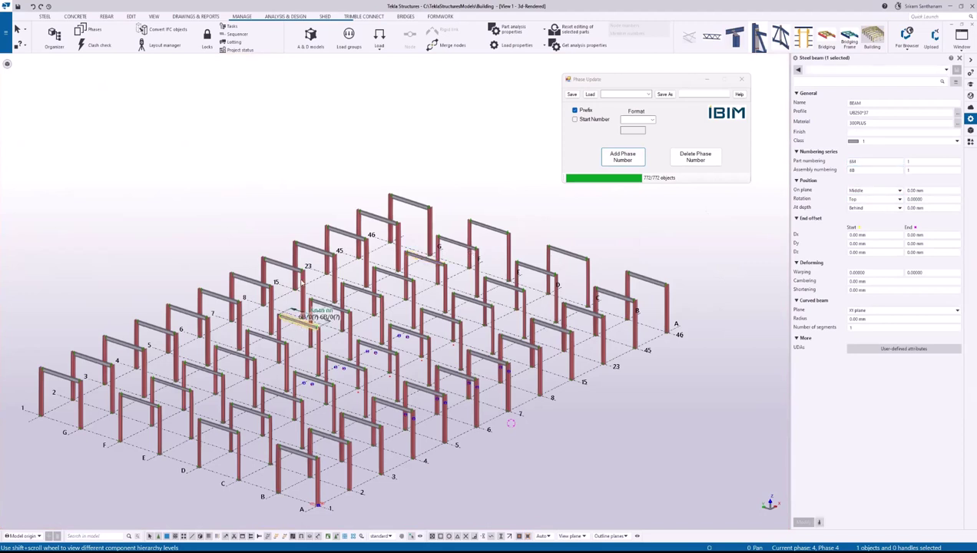
pyautogui.click(269, 439)
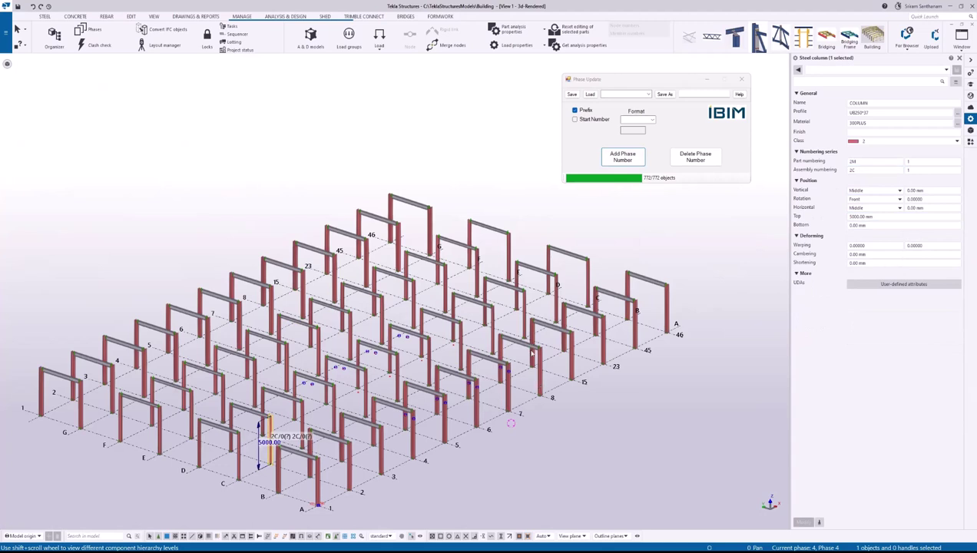
pyautogui.click(542, 367)
pyautogui.rightClick(545, 361)
pyautogui.press('Escape')
pyautogui.click(540, 373)
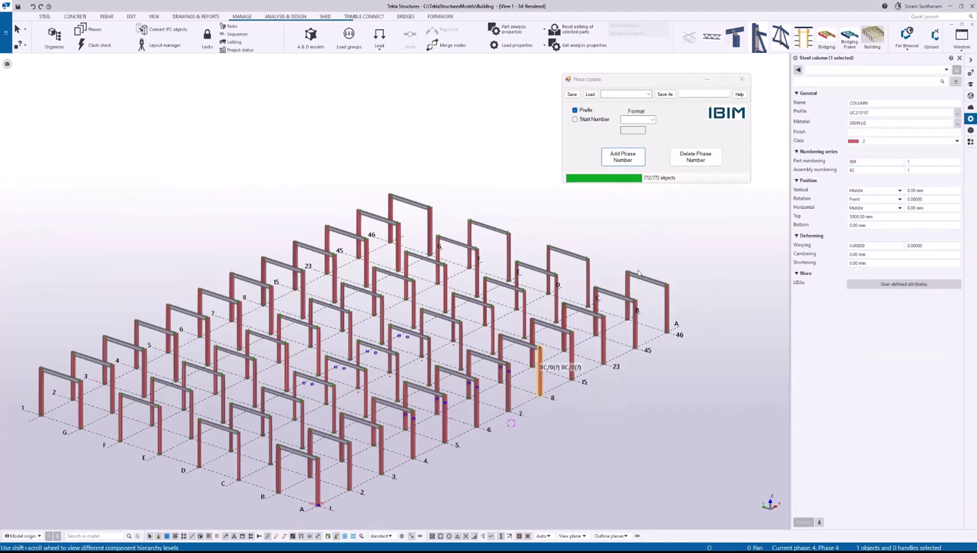
# Step: Enable the Start Number option alongside Prefix and choose the 101 format for it
pyautogui.click(574, 121)
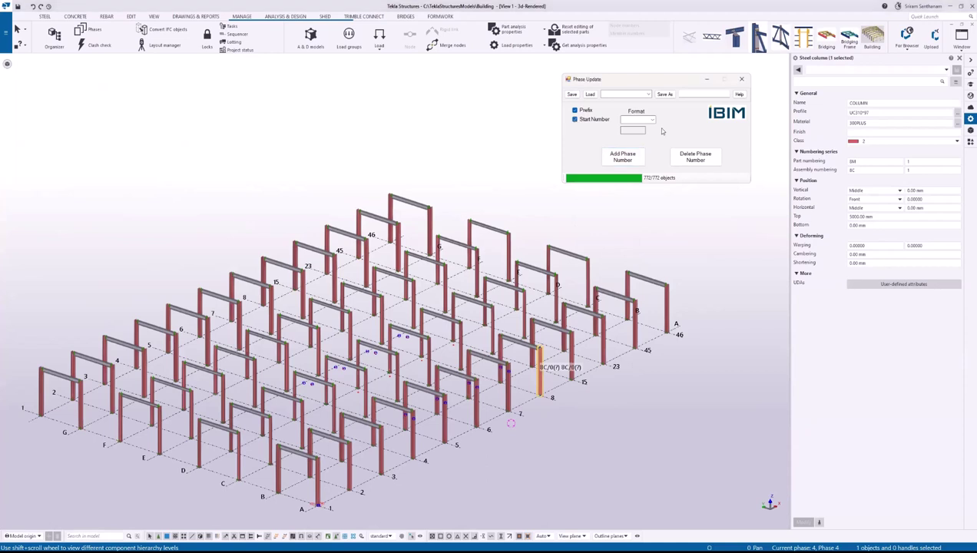
pyautogui.click(652, 120)
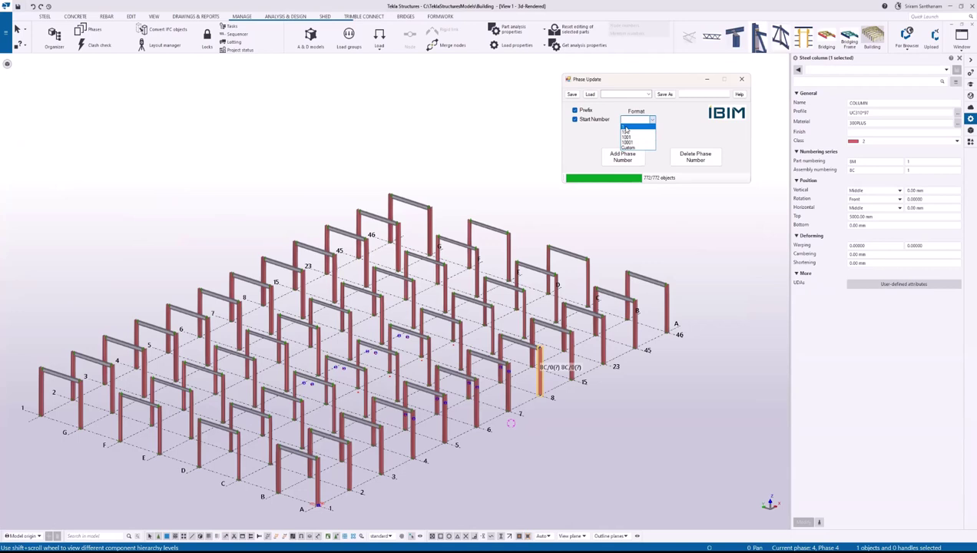
pyautogui.click(625, 128)
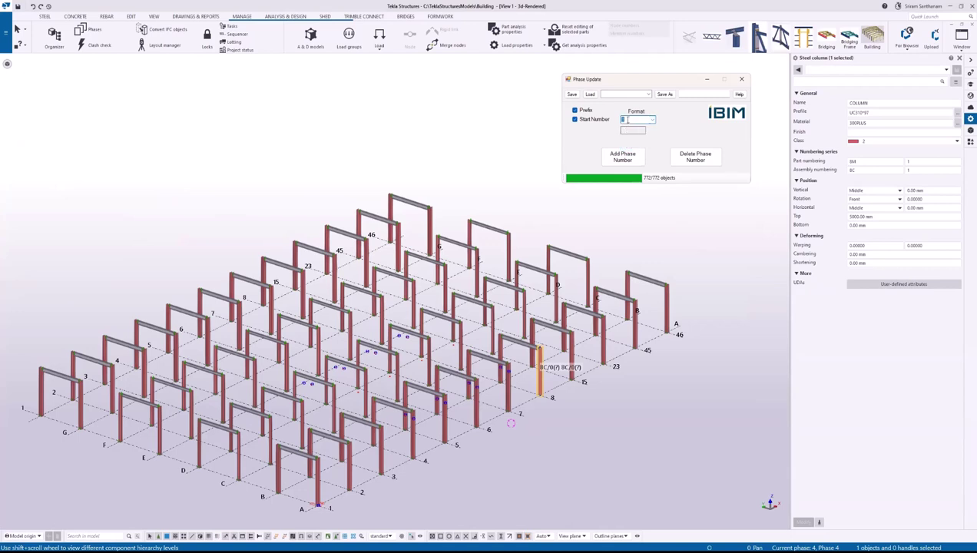
pyautogui.click(912, 161)
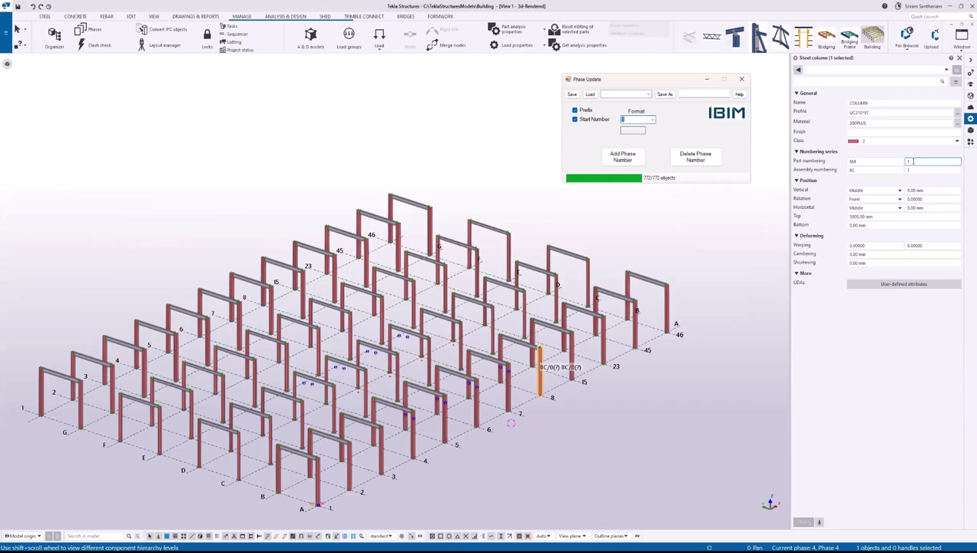
pyautogui.click(652, 120)
pyautogui.click(628, 133)
# Step: Area-select every object in the model, add the phase number using the 101 start number format, and clear the selection
pyautogui.scroll(-3, 625, 247)
pyautogui.scroll(5, 514, 342)
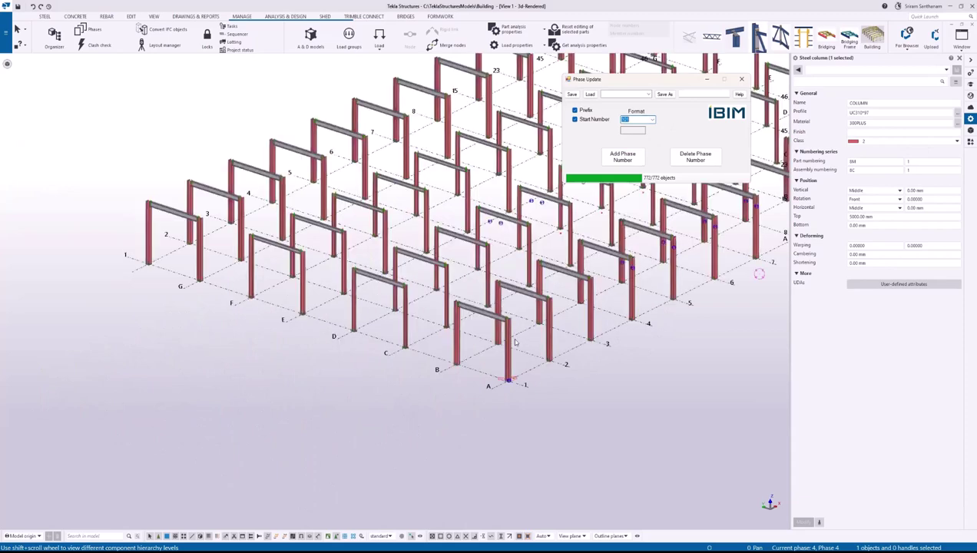
pyautogui.scroll(3, 438, 369)
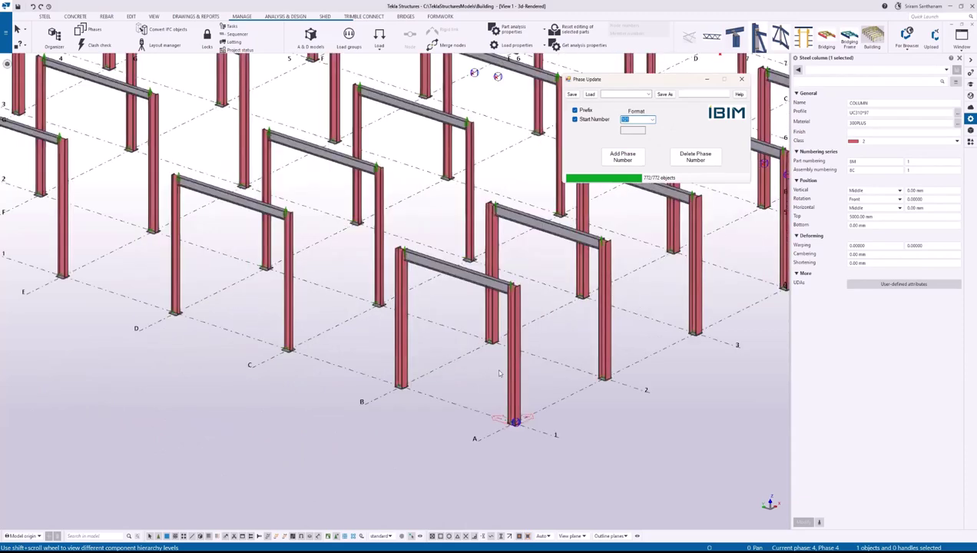
pyautogui.scroll(-3, 476, 370)
pyautogui.scroll(5, 478, 328)
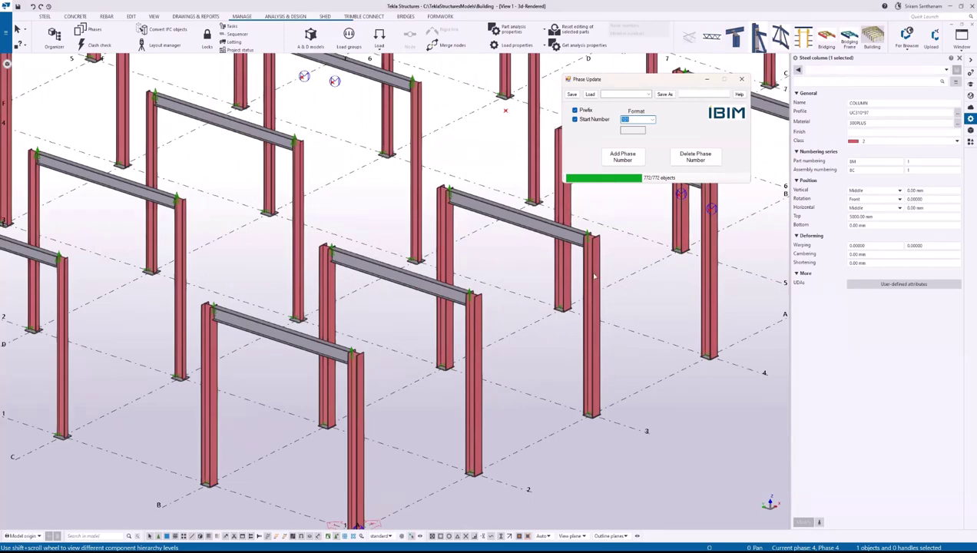
pyautogui.scroll(-8, 430, 323)
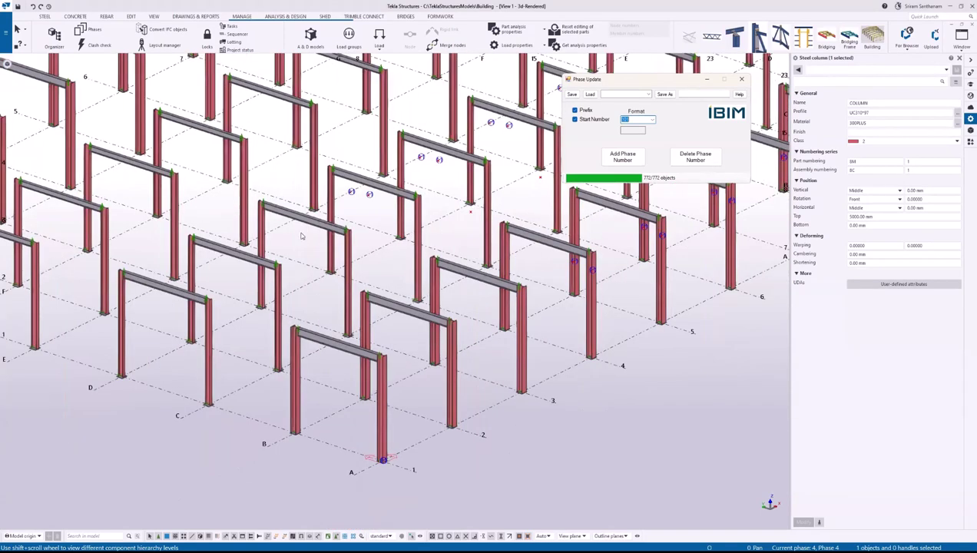
pyautogui.moveTo(320, 243); pyautogui.dragTo(629, 405)
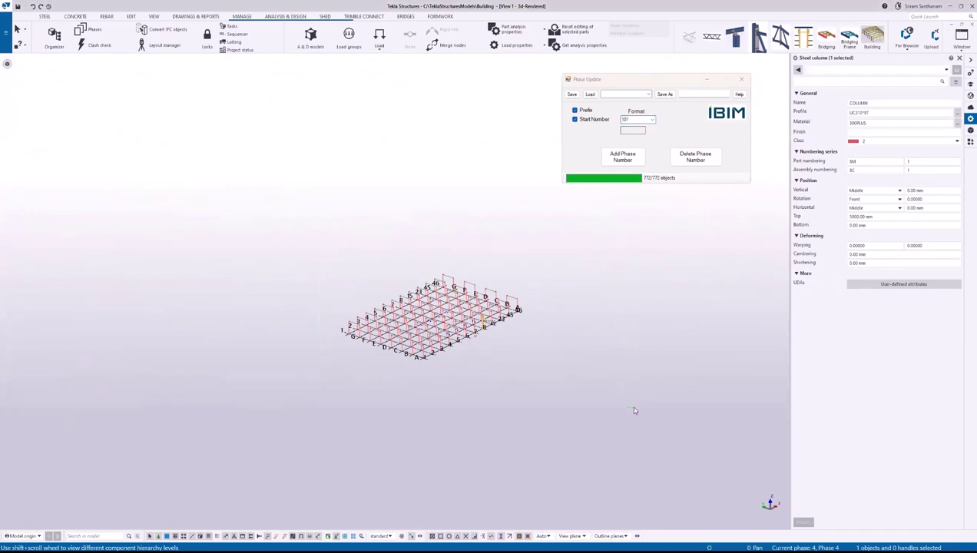
pyautogui.click(630, 159)
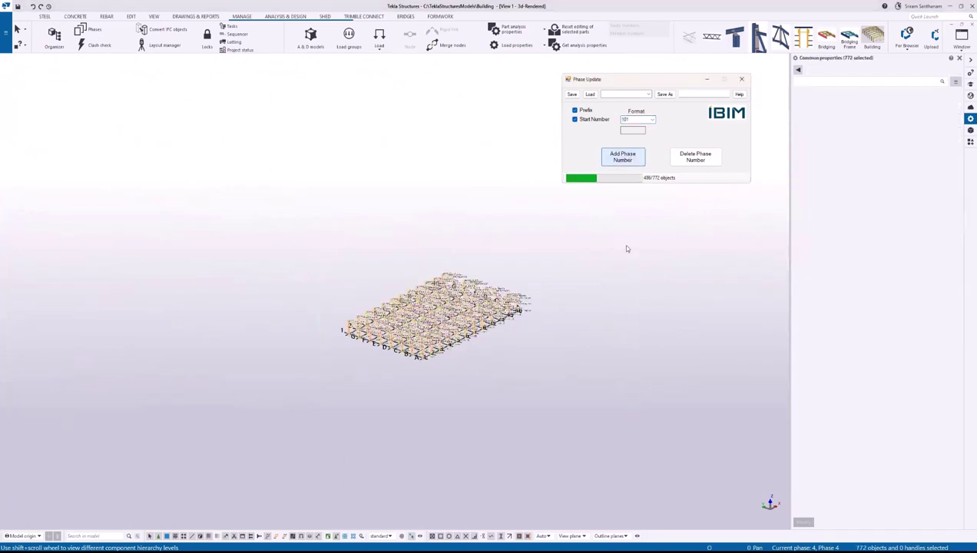
pyautogui.click(625, 250)
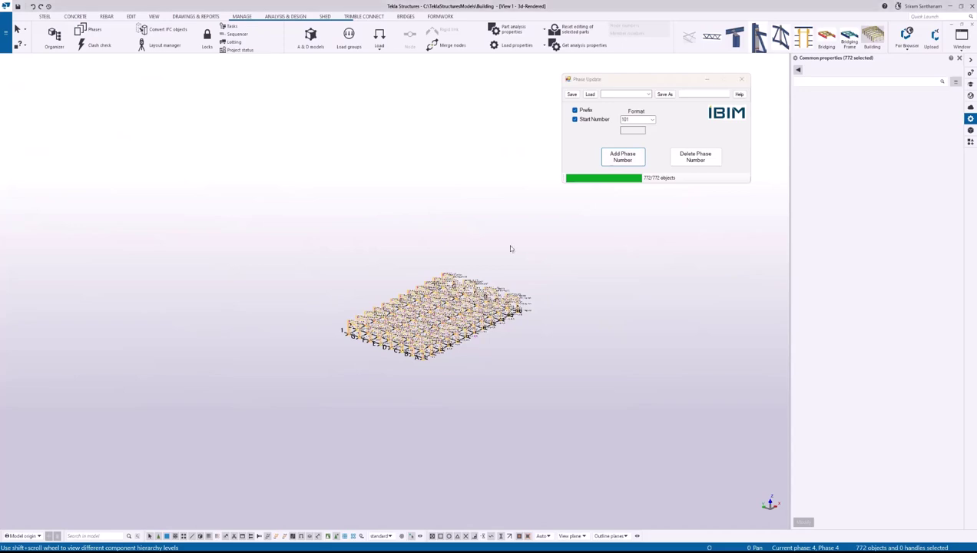
# Step: Check the part and assembly start numbers of interior beams on grid lines 7 and 4
pyautogui.scroll(6, 444, 314)
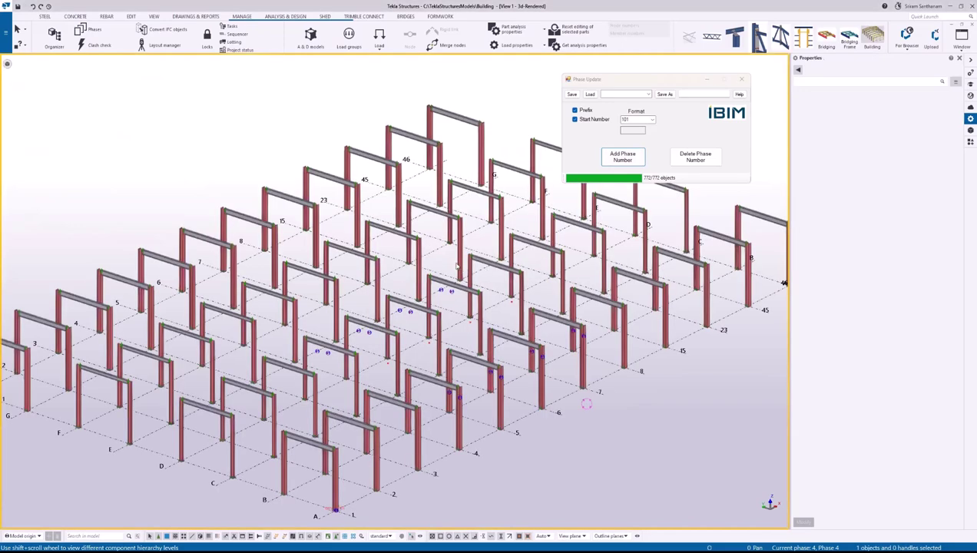
pyautogui.scroll(4, 475, 266)
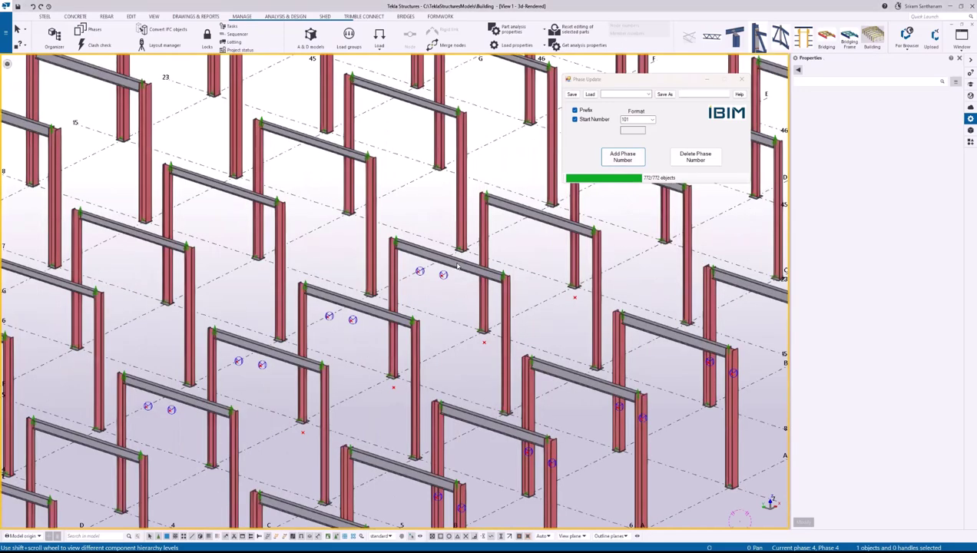
pyautogui.click(457, 266)
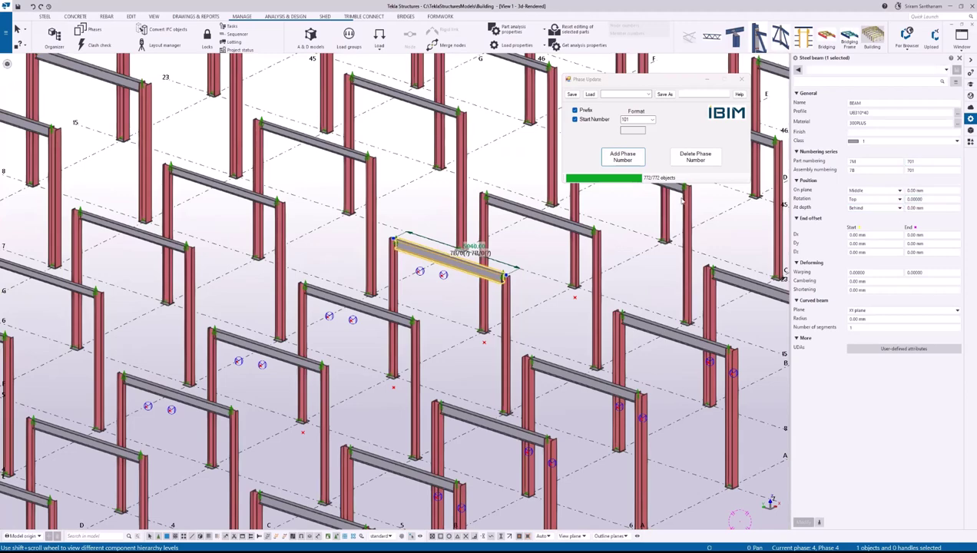
pyautogui.scroll(-5, 547, 229)
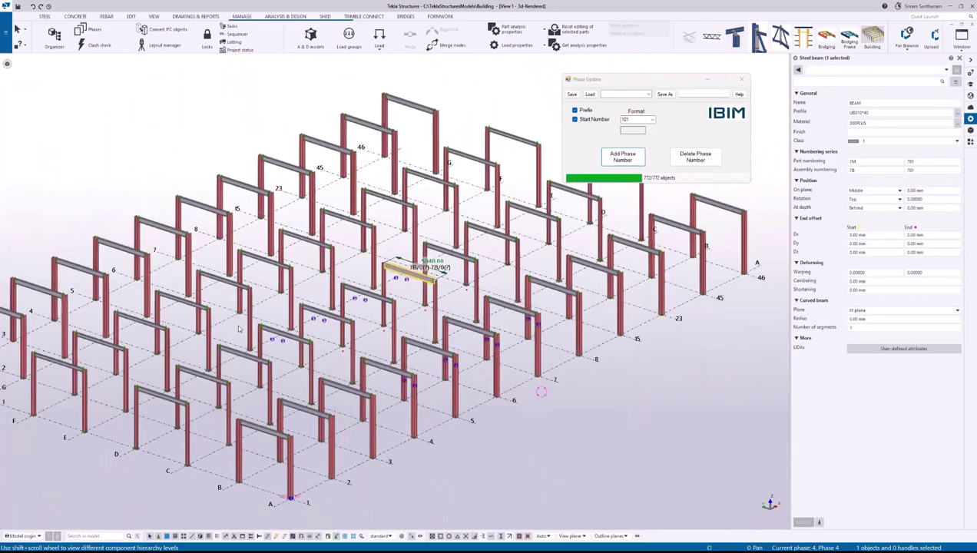
pyautogui.scroll(5, 306, 331)
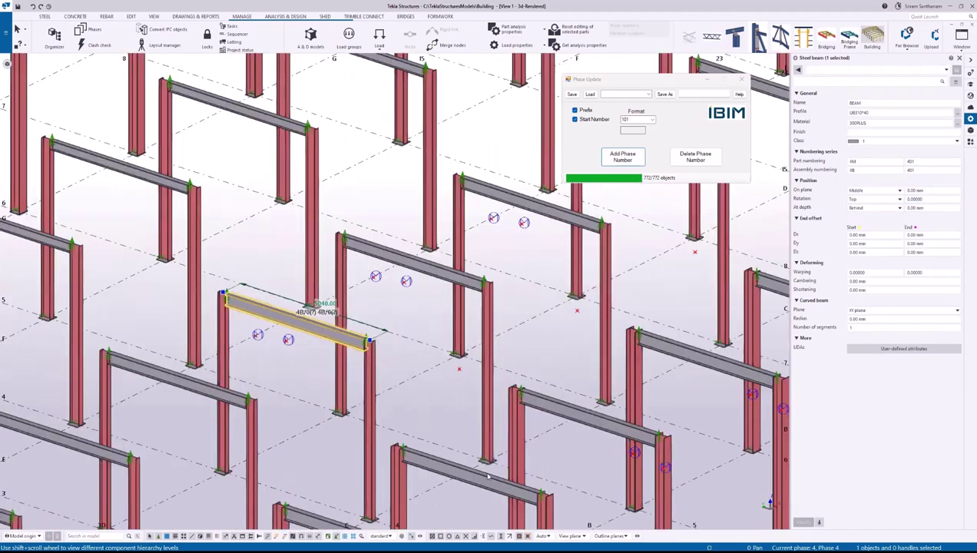
pyautogui.scroll(-4, 489, 475)
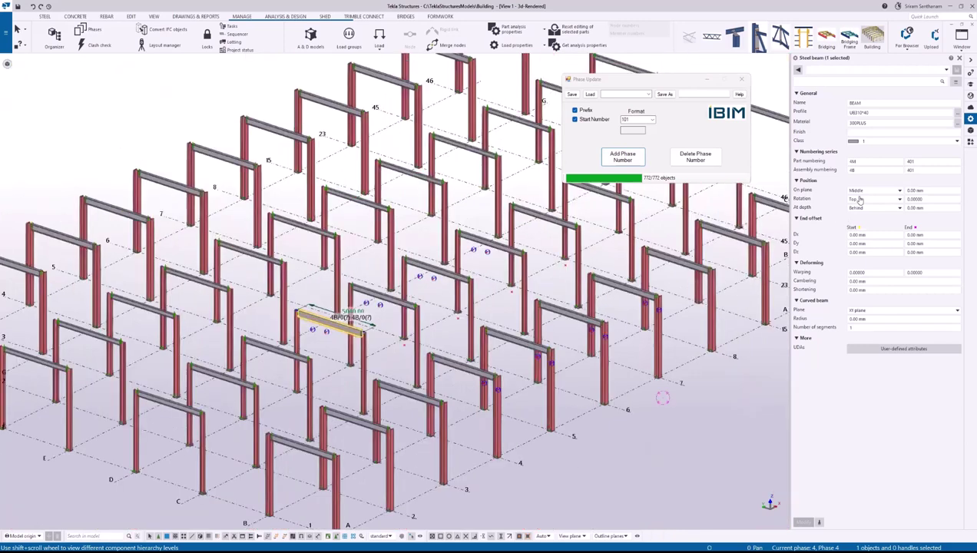
# Step: Choose the 1001 start number format, select every object in the model, and add the phase number to them
pyautogui.click(652, 119)
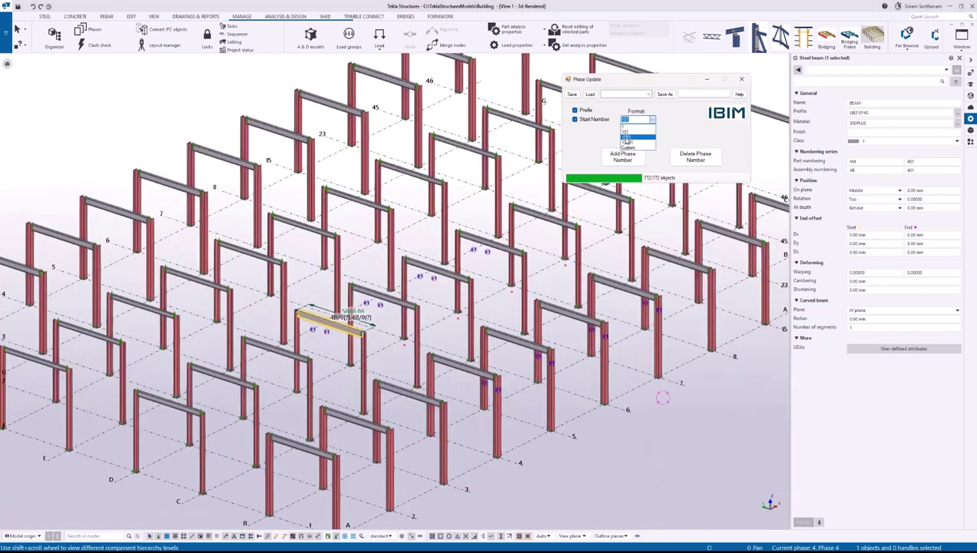
pyautogui.click(627, 139)
pyautogui.scroll(-2, 506, 275)
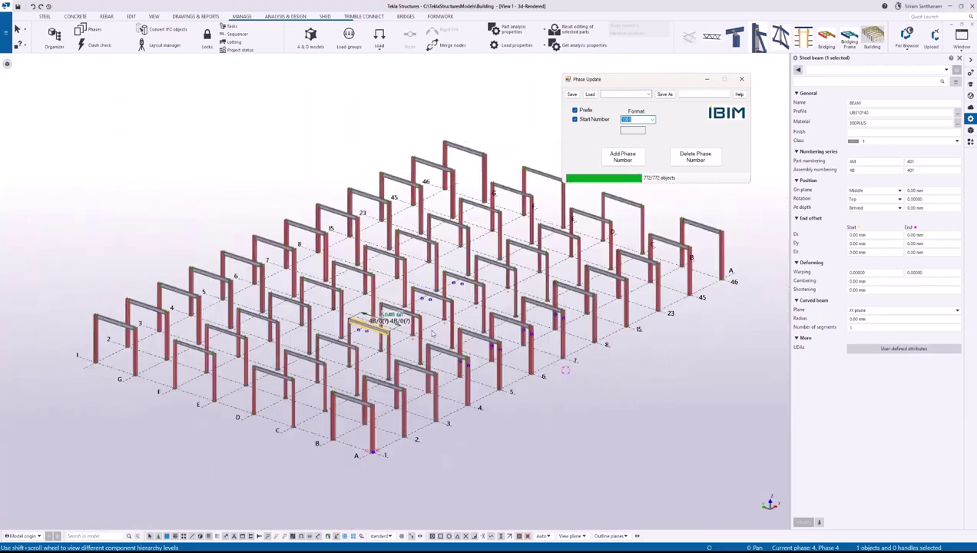
pyautogui.scroll(-3, 527, 266)
pyautogui.moveTo(272, 253); pyautogui.dragTo(558, 395)
pyautogui.click(621, 158)
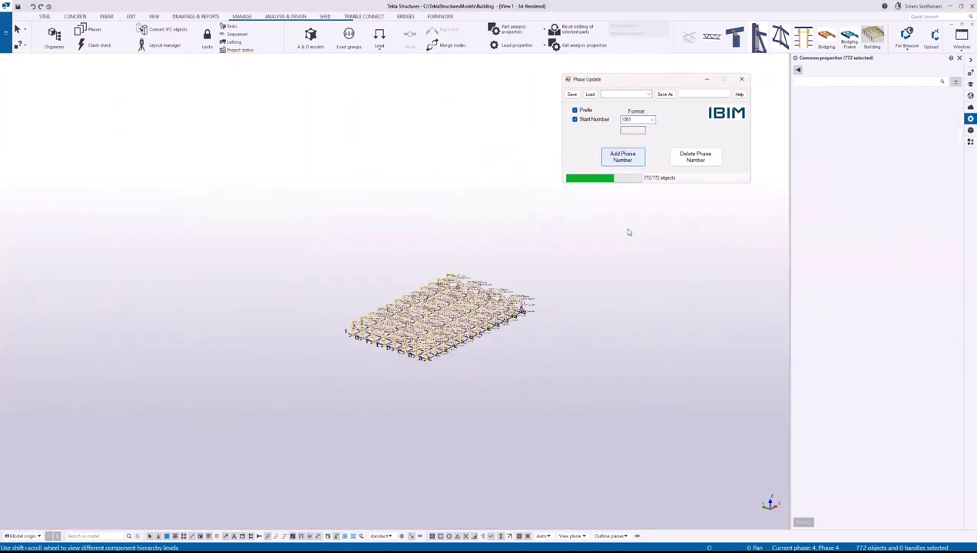
pyautogui.click(436, 250)
# Step: Check the part and assembly numbering of an interior beam on grid line 5 and the corner column at A-1
pyautogui.scroll(5, 451, 313)
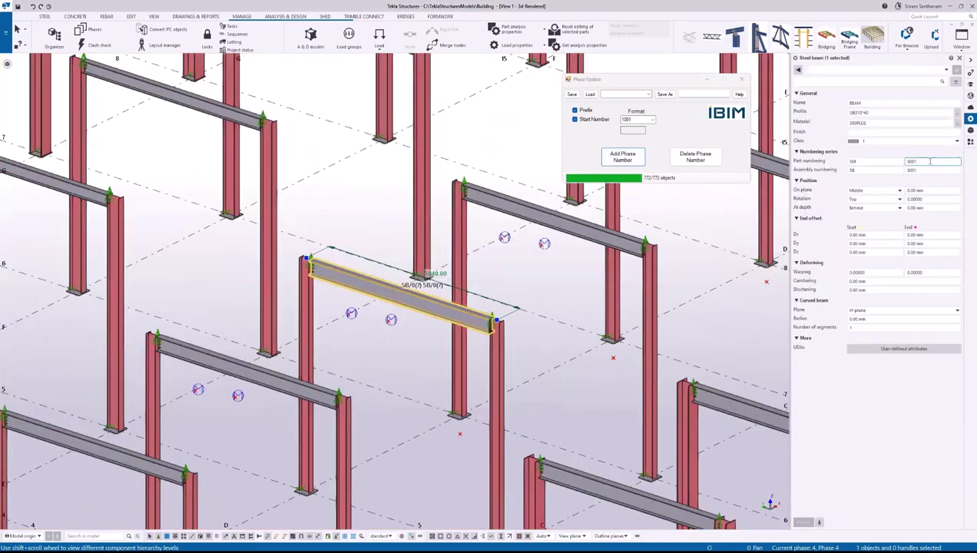
pyautogui.moveTo(924, 160); pyautogui.dragTo(900, 163)
pyautogui.scroll(-2, 465, 252)
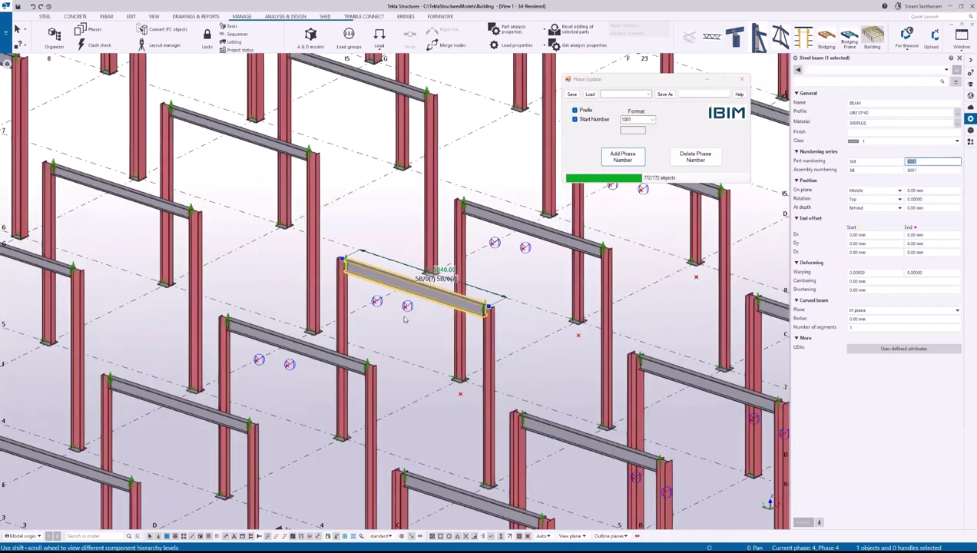
pyautogui.scroll(-5, 410, 318)
pyautogui.scroll(3, 478, 367)
pyautogui.click(480, 368)
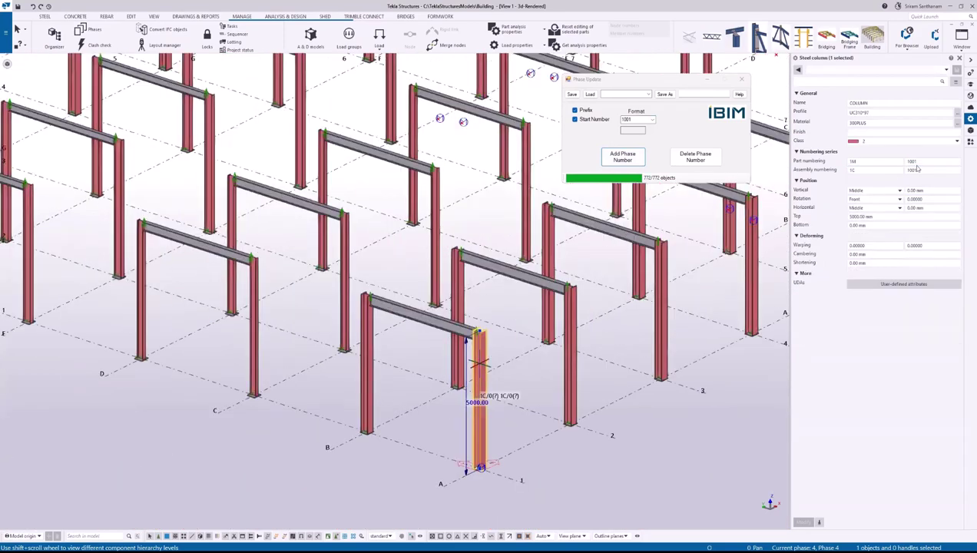
# Step: Check the part and assembly numbering of the beams on grid lines 8 and 45, clearing the selection when done
pyautogui.scroll(-5, 424, 360)
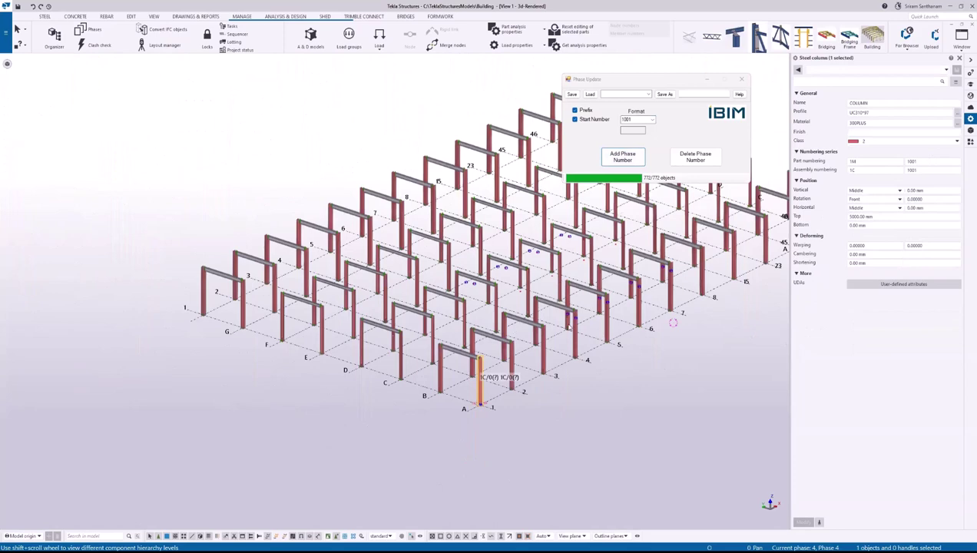
pyautogui.scroll(5, 565, 319)
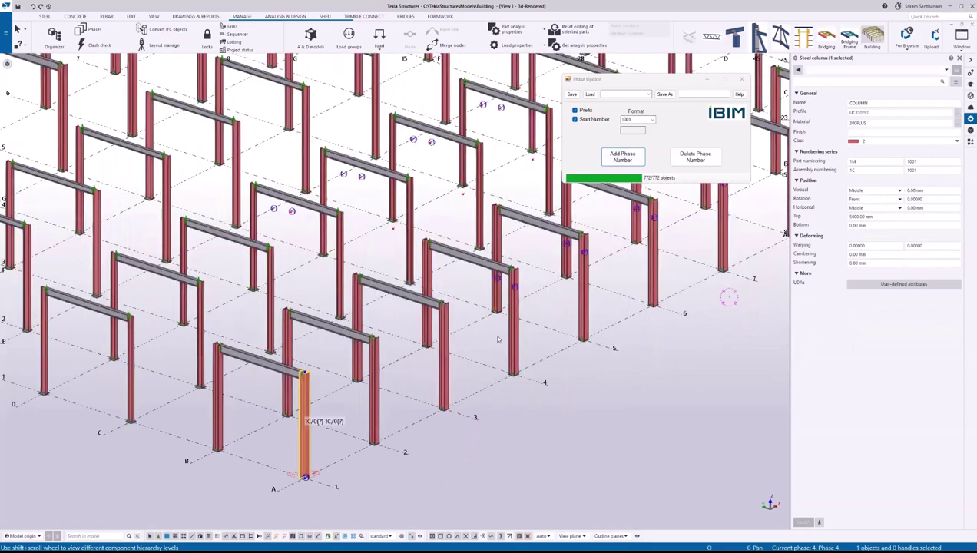
pyautogui.click(552, 245)
pyautogui.scroll(-2, 522, 369)
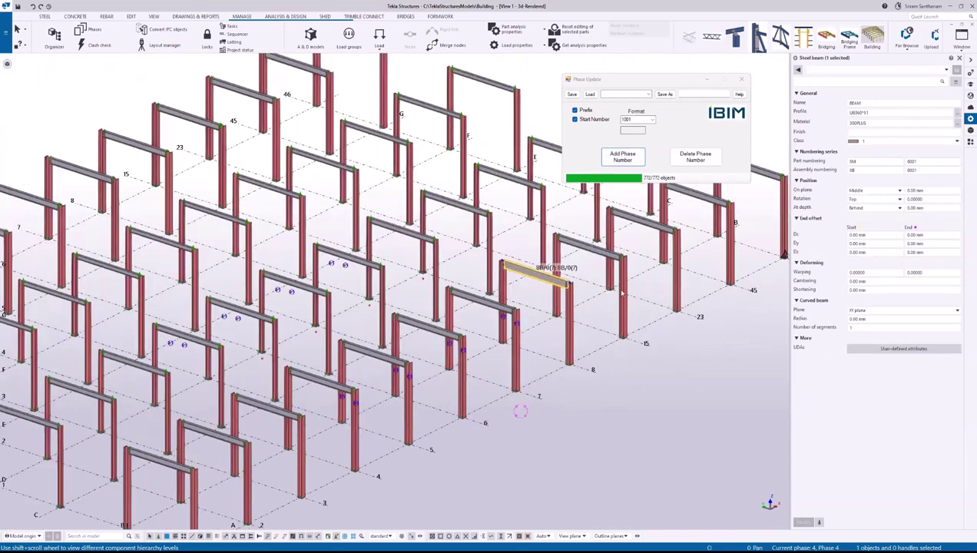
pyautogui.scroll(2, 603, 368)
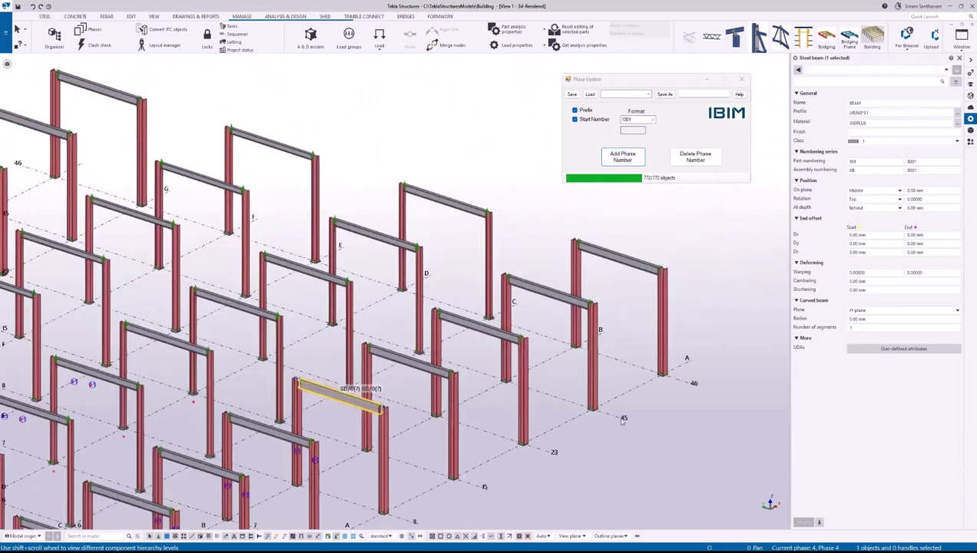
pyautogui.click(557, 295)
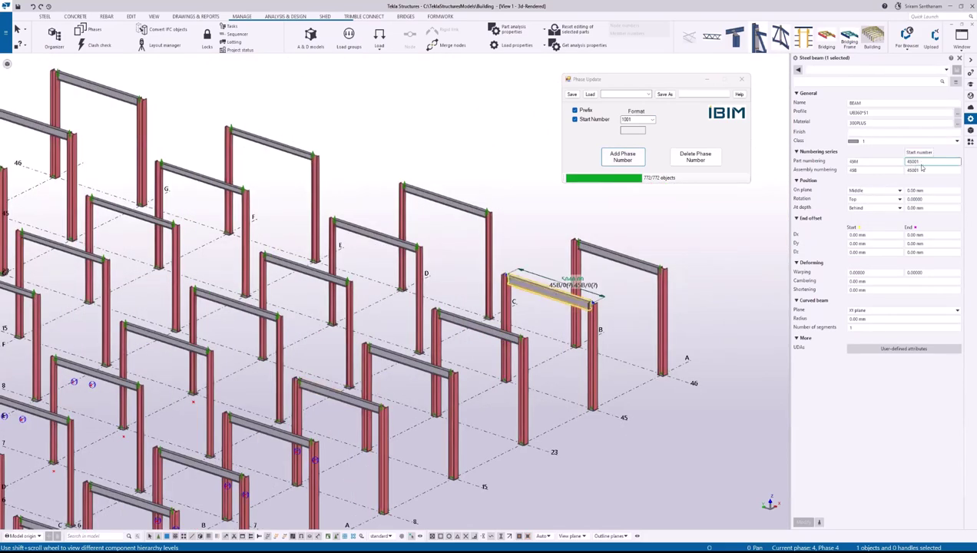
pyautogui.click(542, 326)
pyautogui.scroll(-2, 542, 326)
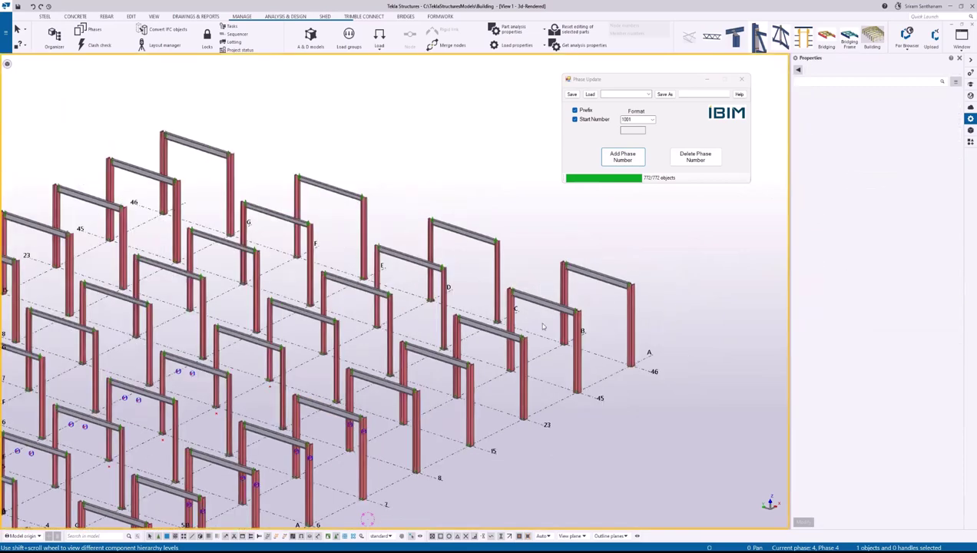
# Step: Change the start number format to Custom and enter 1001 as the custom value
pyautogui.click(651, 120)
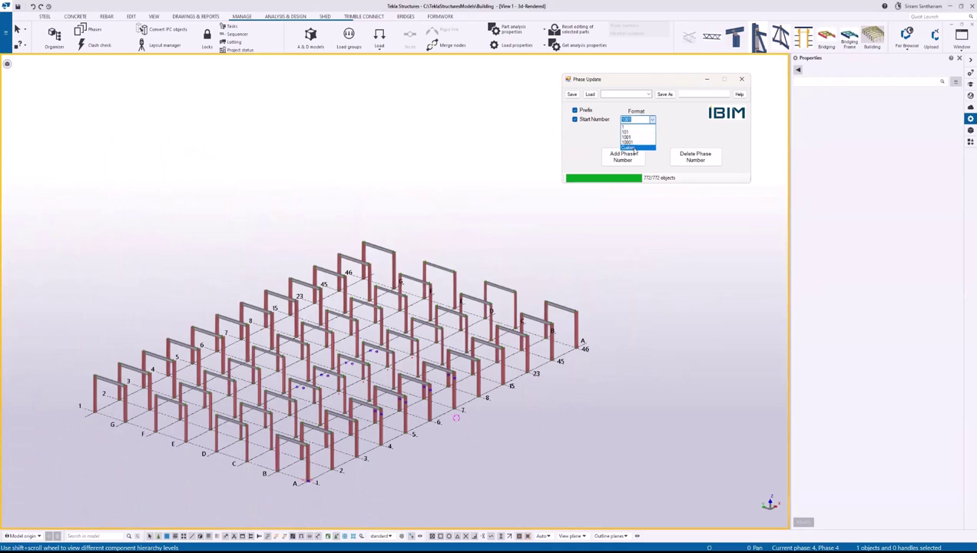
pyautogui.click(634, 149)
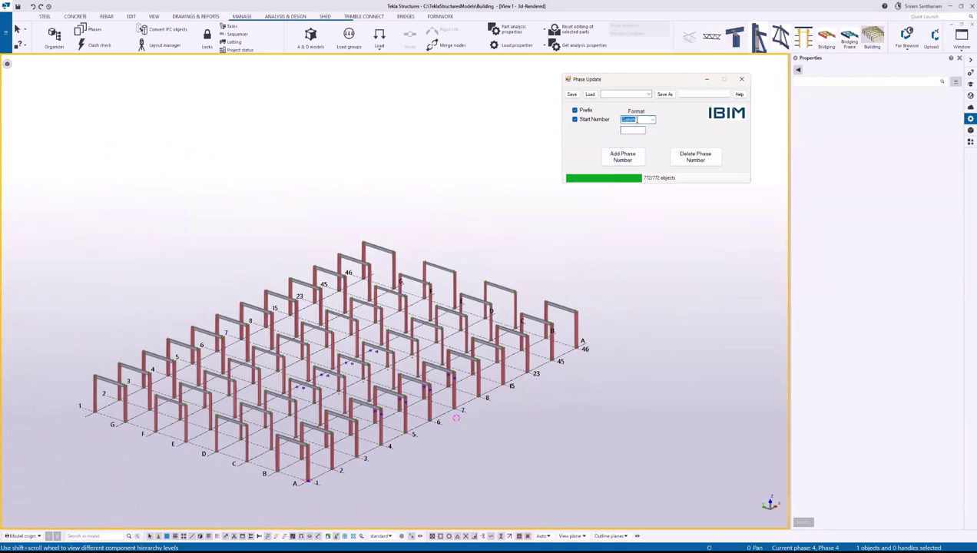
pyautogui.click(634, 130)
pyautogui.write('1001')
# Step: Select every object in the model, delete the phase number from their numbering, and clear the selection
pyautogui.scroll(-3, 225, 211)
pyautogui.moveTo(115, 193); pyautogui.dragTo(460, 356)
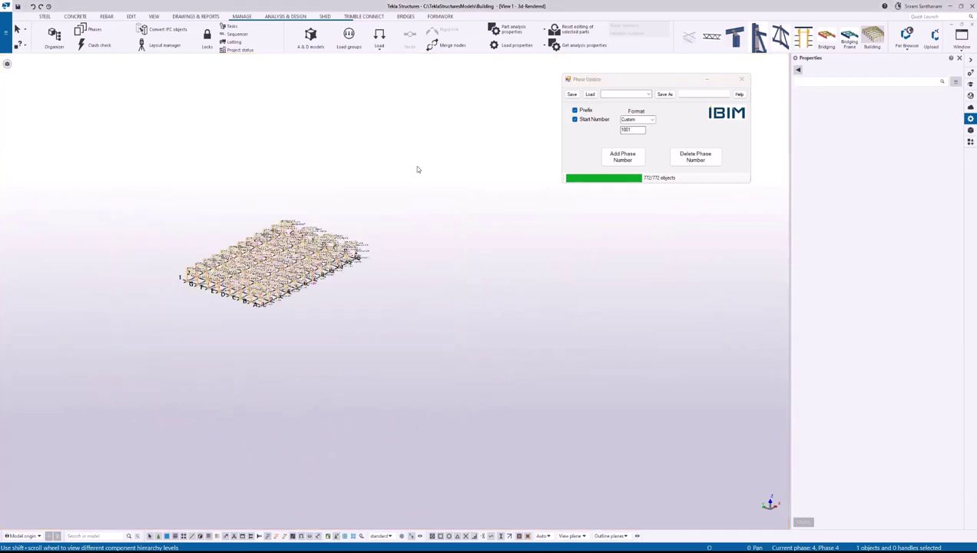
pyautogui.click(703, 157)
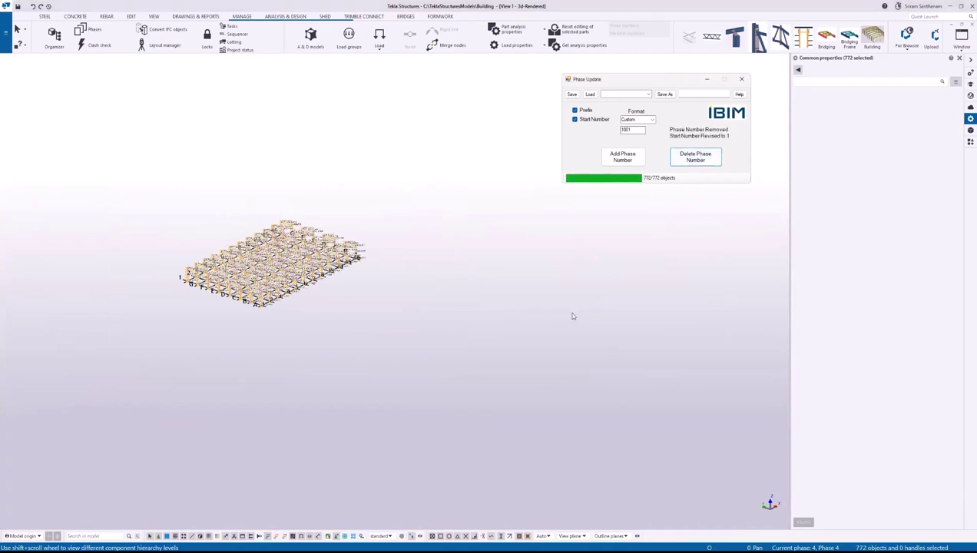
pyautogui.click(668, 300)
# Step: Check the part and assembly numbering of a beam near the far end of the frame grid
pyautogui.scroll(4, 538, 265)
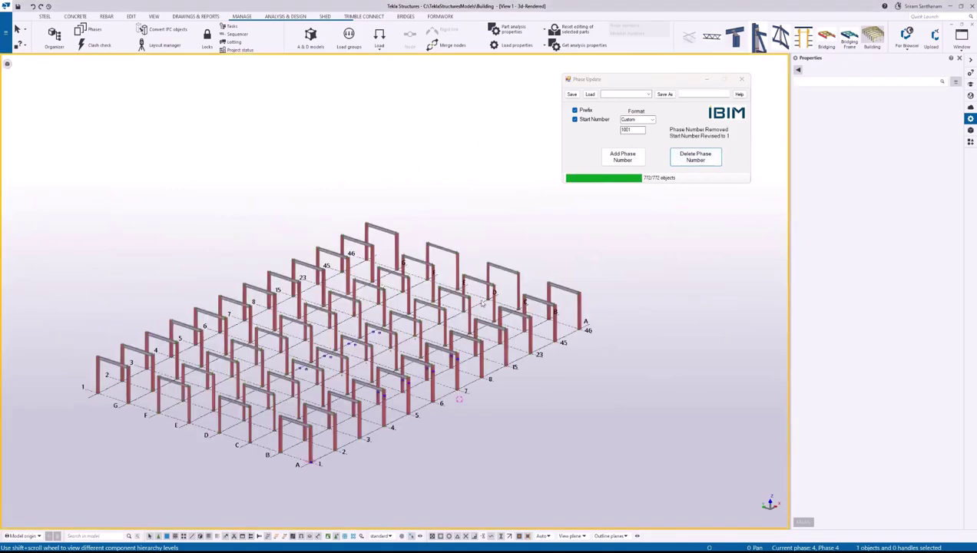
pyautogui.scroll(2, 496, 269)
pyautogui.click(482, 260)
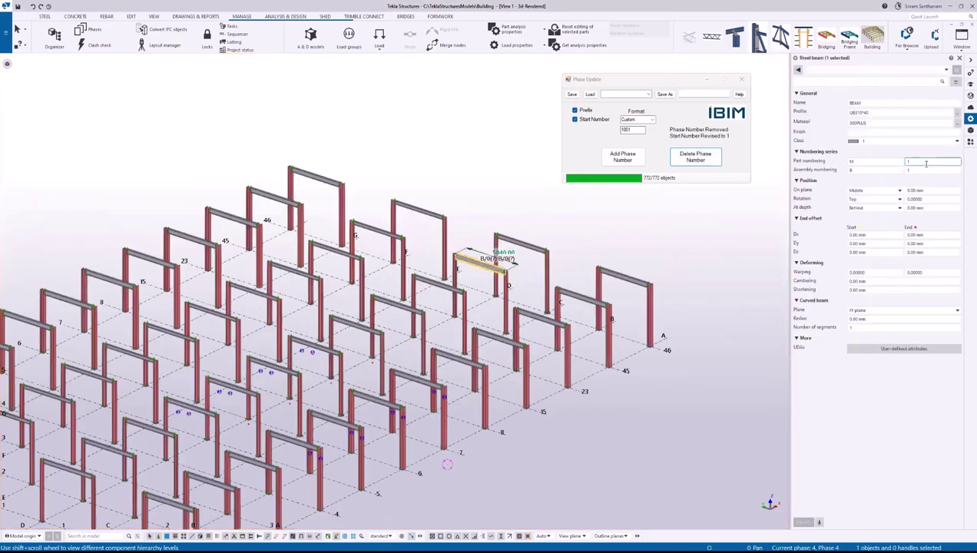
# Step: Select every object in the model and add the phase number to their numbering with the custom start number 1001
pyautogui.scroll(-6, 507, 250)
pyautogui.moveTo(246, 212); pyautogui.dragTo(577, 358)
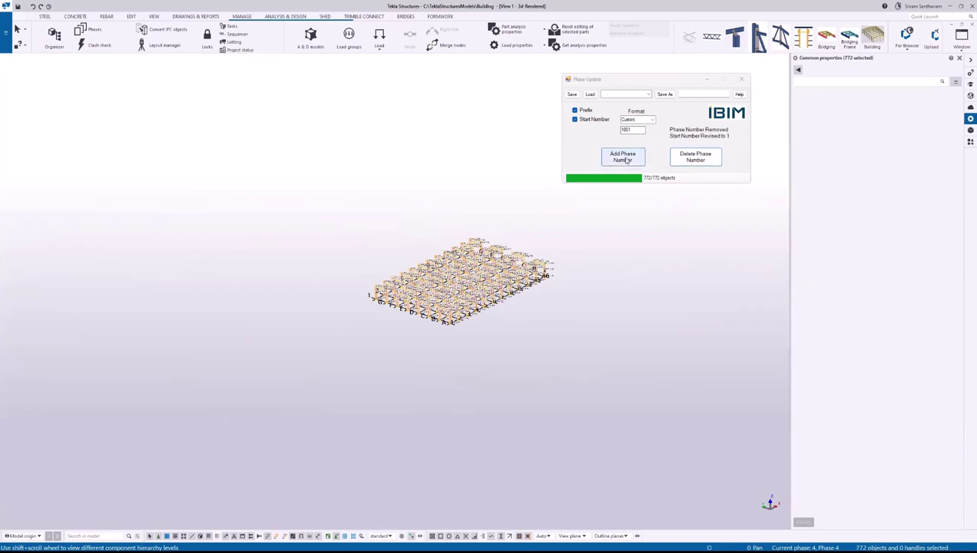
pyautogui.click(622, 158)
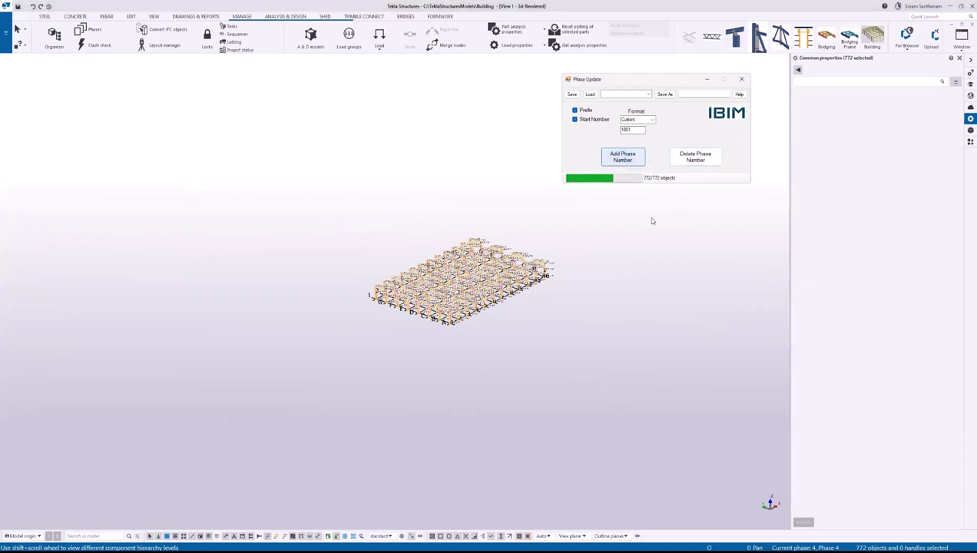
# Step: Check the part and assembly numbering prefix and start number of a beam in the middle of the frame grid
pyautogui.scroll(5, 481, 284)
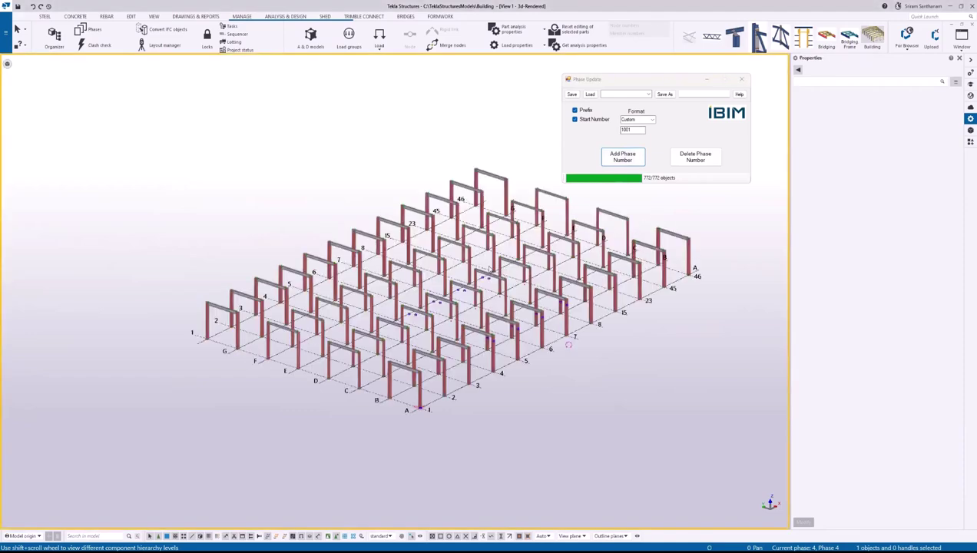
pyautogui.scroll(5, 481, 284)
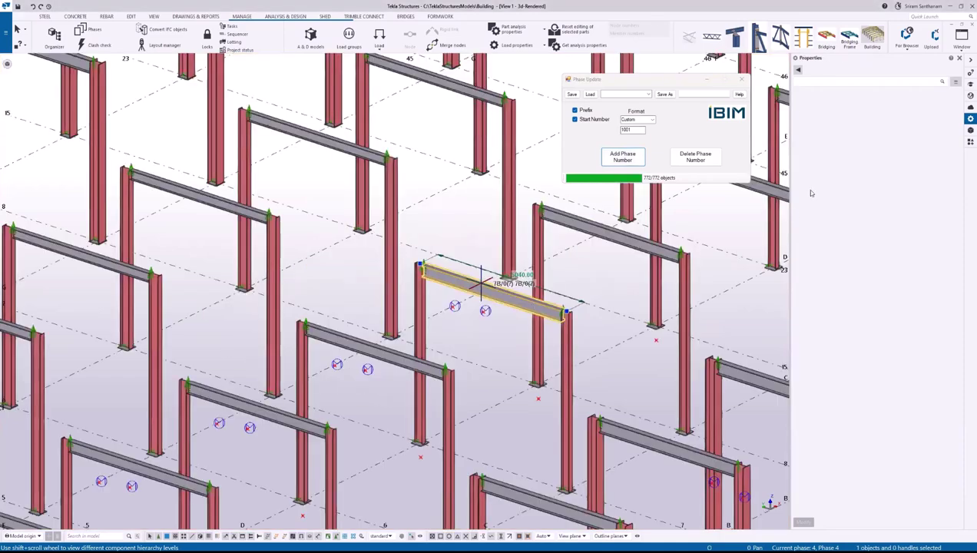
pyautogui.doubleClick(481, 284)
pyautogui.click(860, 161)
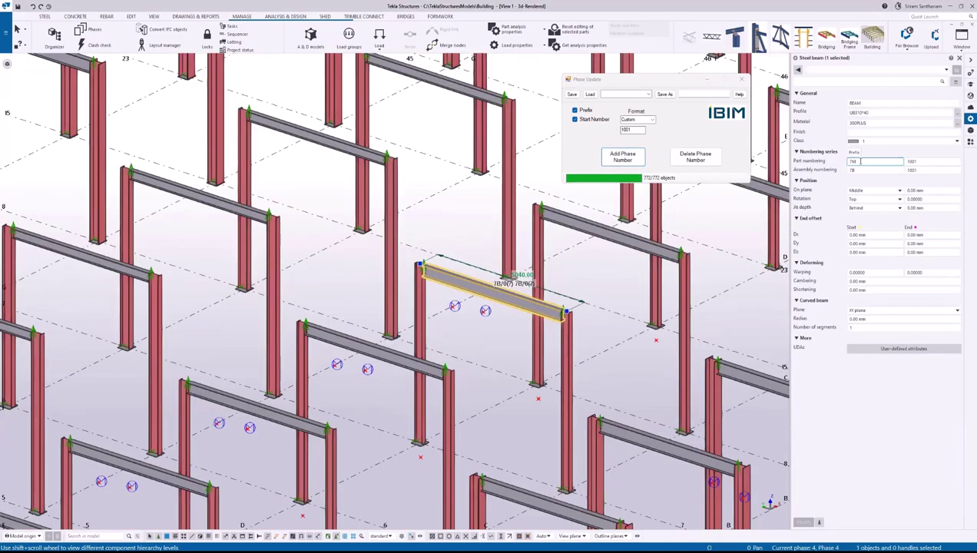
pyautogui.click(924, 162)
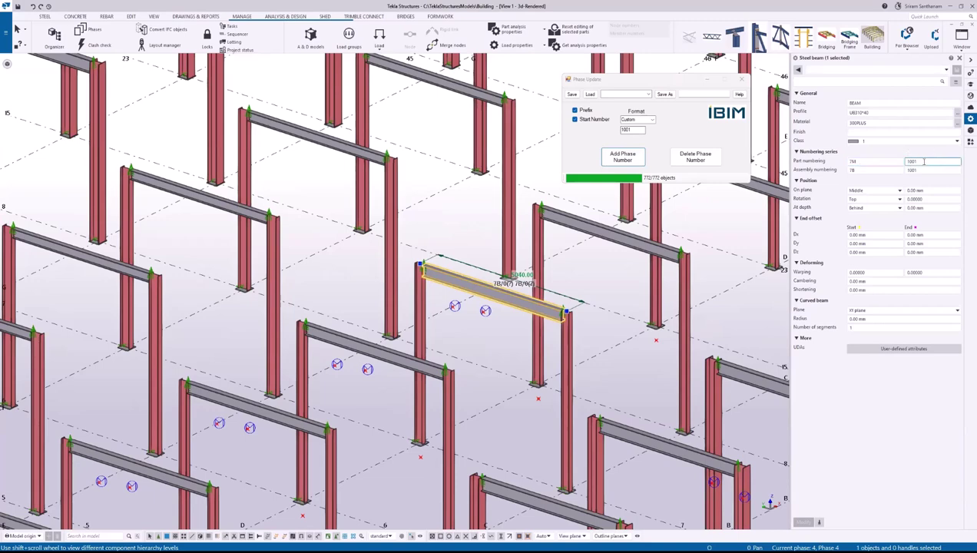
# Step: Set the custom start number to 3001
pyautogui.scroll(-2, 379, 229)
pyautogui.scroll(-5, 454, 210)
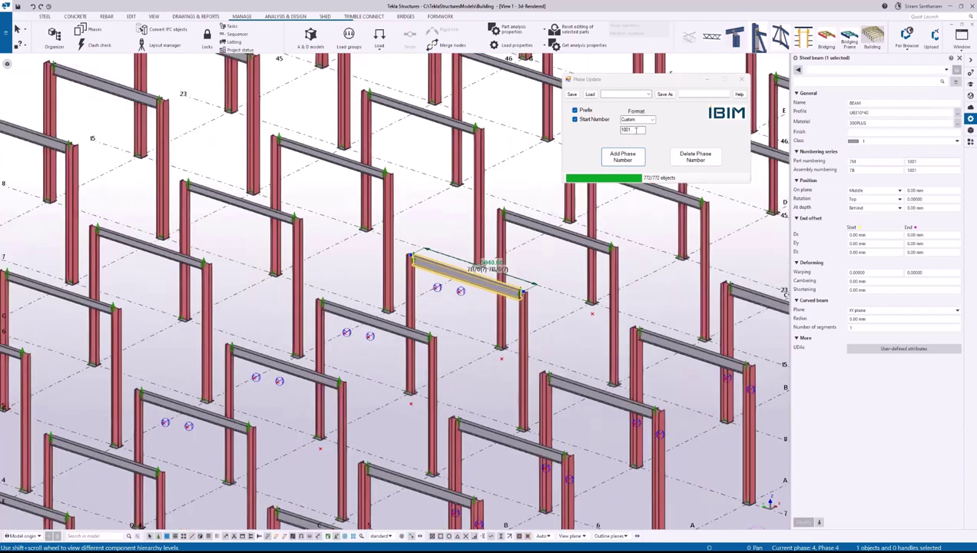
pyautogui.click(580, 133)
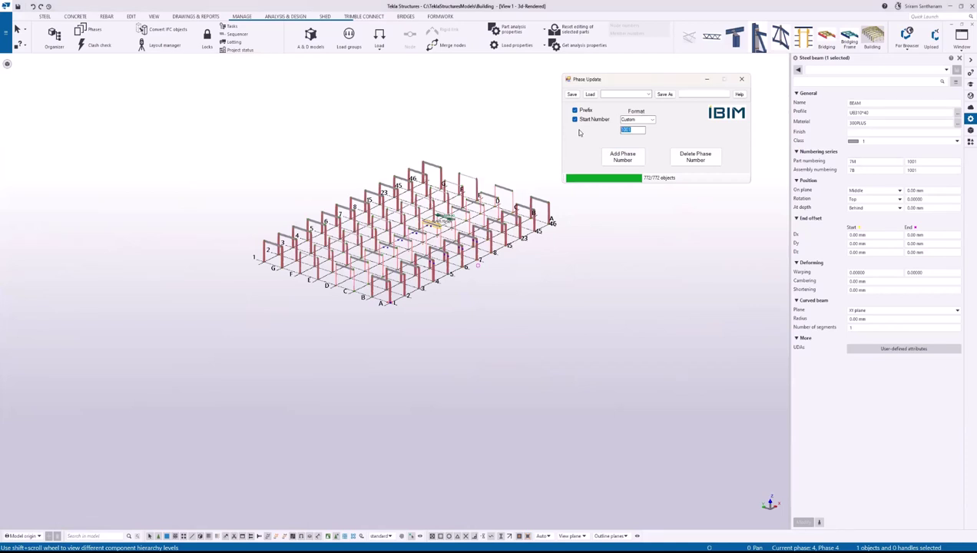
pyautogui.write('300')
# Step: Select all model objects, add the phase number to their numbering, and clear the selection
pyautogui.scroll(-5, 322, 316)
pyautogui.click(377, 226)
pyautogui.moveTo(183, 223); pyautogui.dragTo(551, 397)
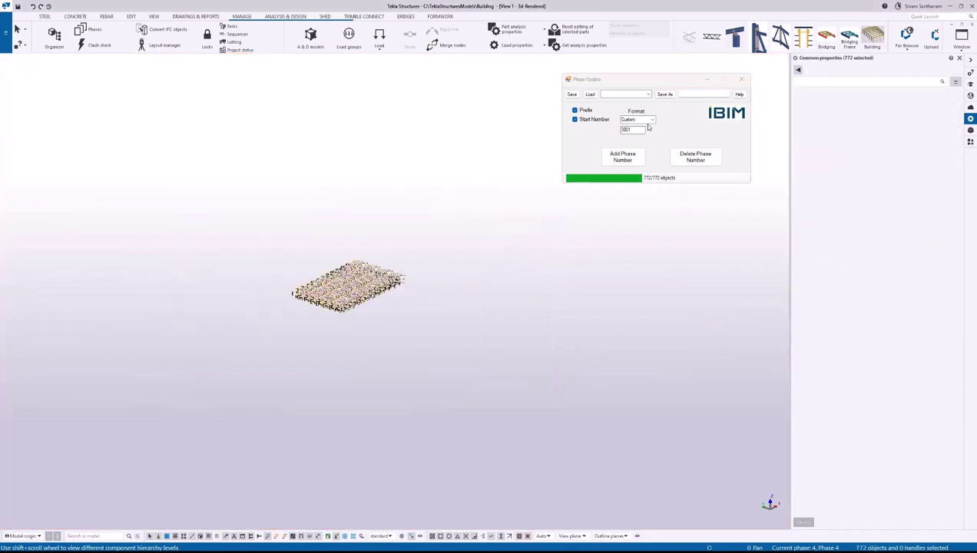
pyautogui.click(622, 158)
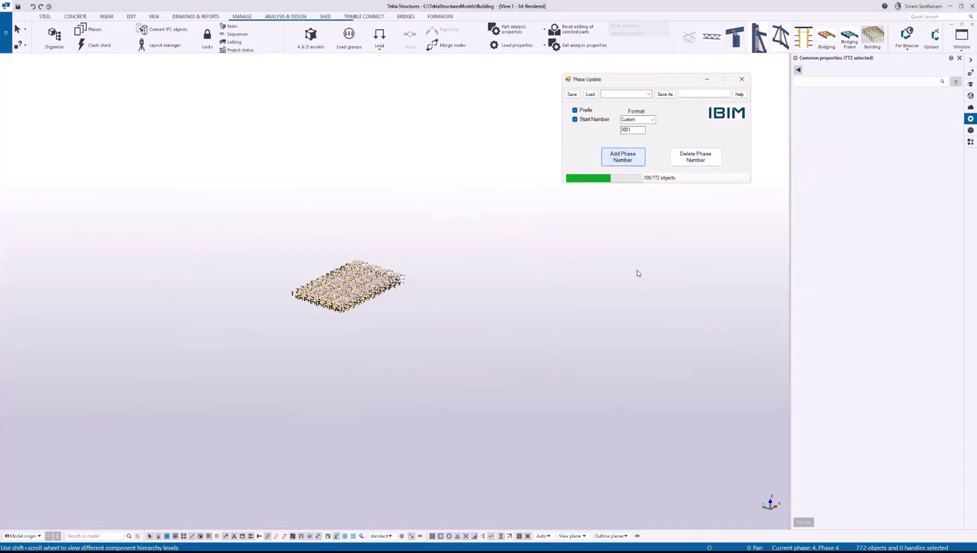
pyautogui.click(639, 274)
# Step: Check the part and assembly numbering of two beams along grid line G, one in phase 15 and one in phase 5, then clear the selection
pyautogui.scroll(5, 338, 267)
pyautogui.scroll(5, 369, 278)
pyautogui.click(391, 271)
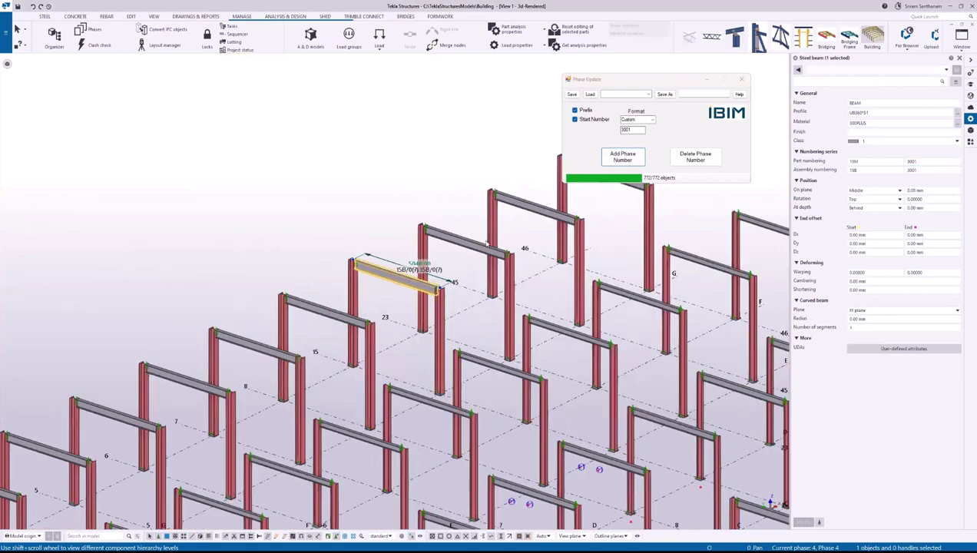
pyautogui.scroll(3, 151, 357)
pyautogui.moveTo(151, 356); pyautogui.dragTo(346, 248, button='middle')
pyautogui.click(307, 351)
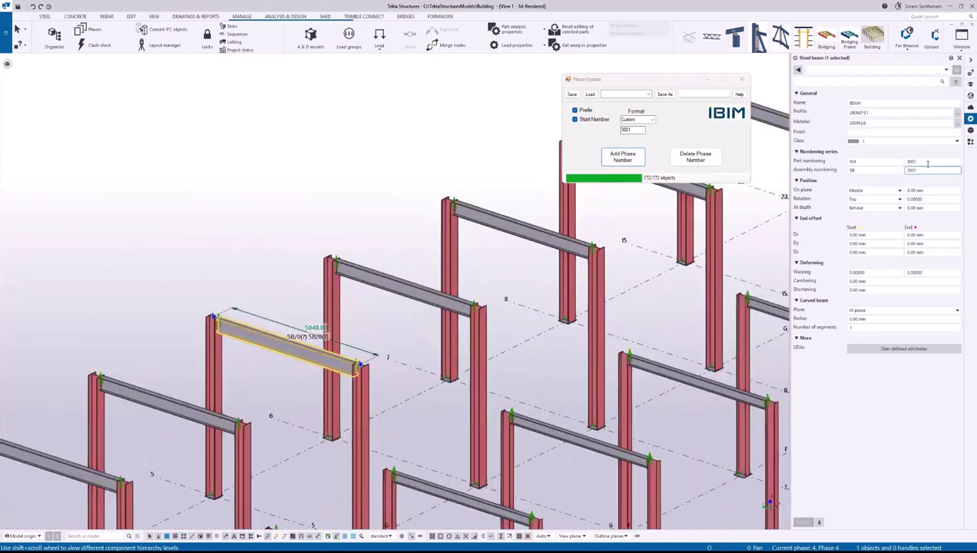
pyautogui.scroll(-3, 339, 252)
pyautogui.scroll(-5, 456, 193)
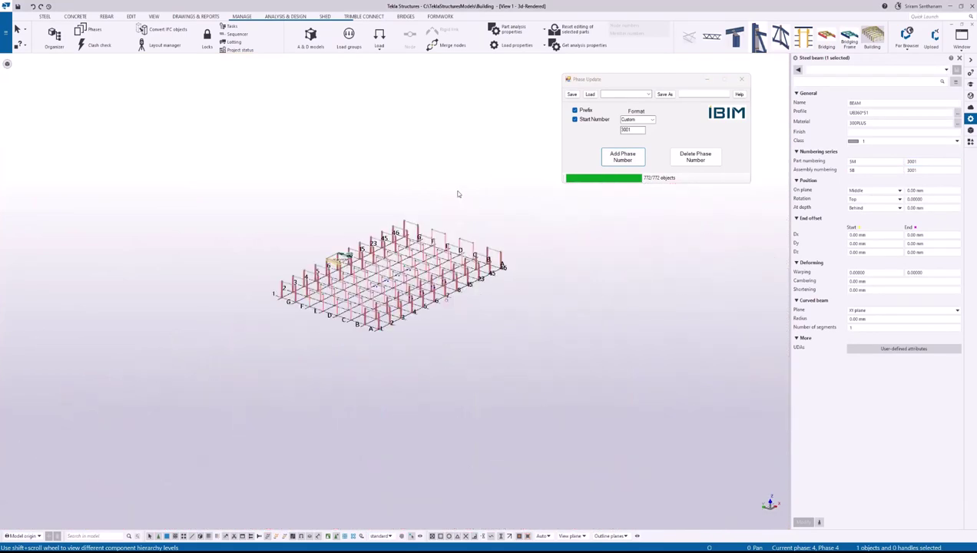
pyautogui.click(458, 195)
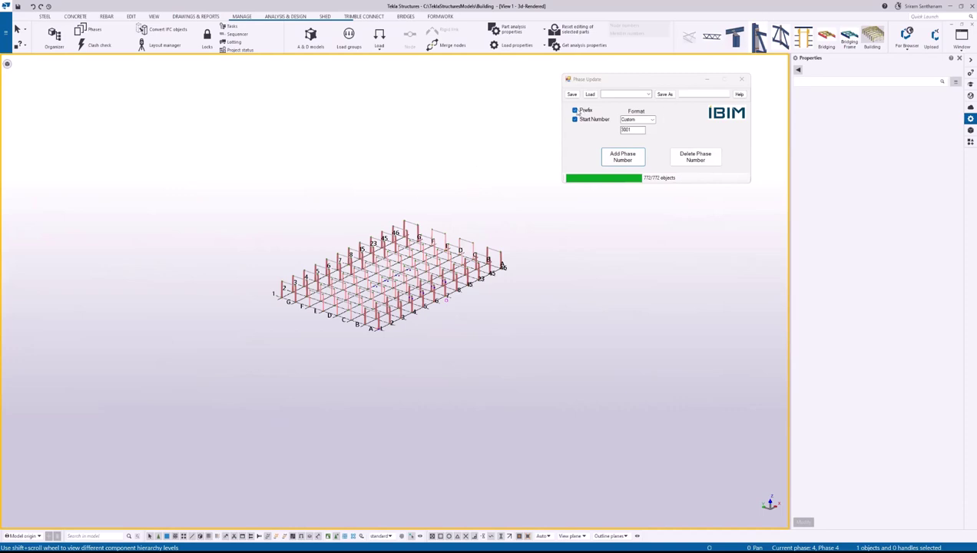
# Step: Change the start number format to 1, add the phase number to every object in the model, and clear the selection
pyautogui.click(651, 120)
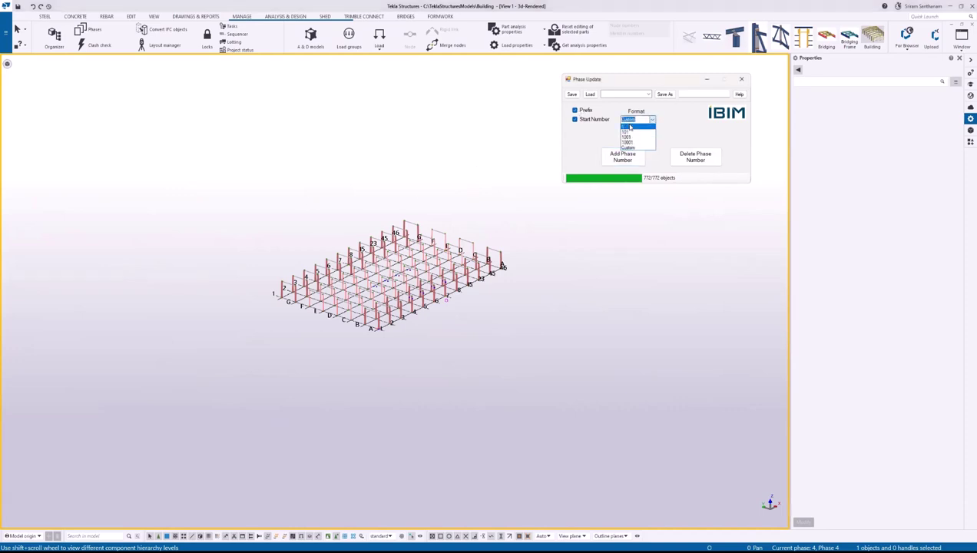
pyautogui.click(628, 130)
pyautogui.scroll(-1, 565, 284)
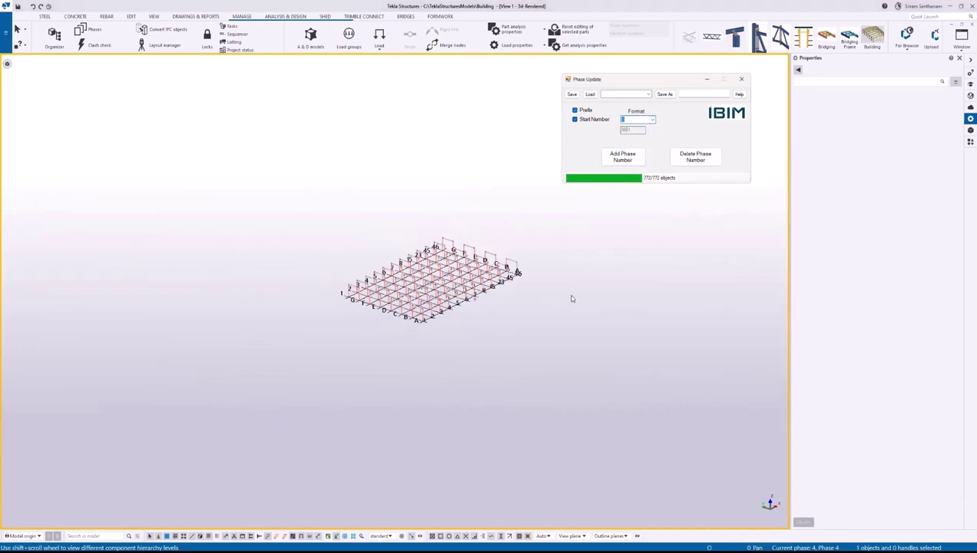
pyautogui.moveTo(306, 211); pyautogui.dragTo(635, 384)
pyautogui.click(623, 157)
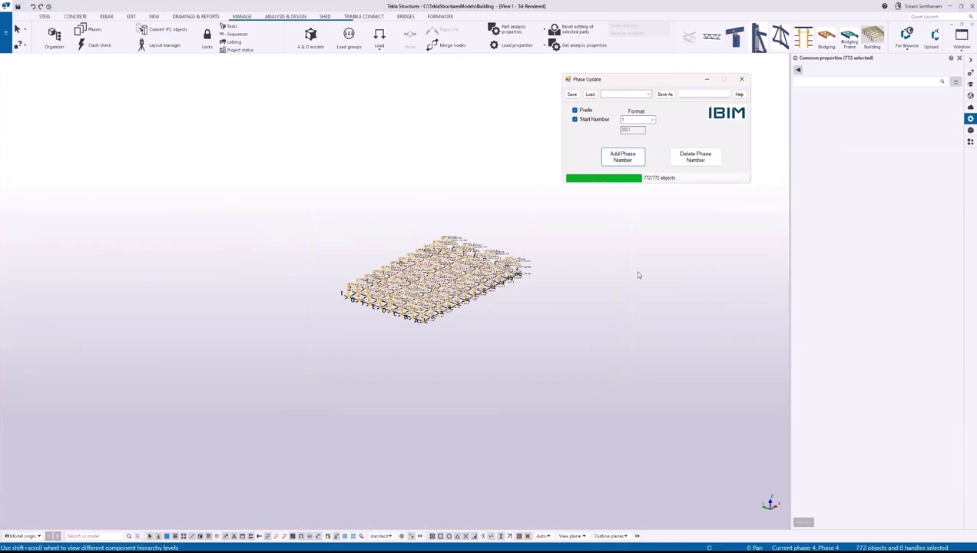
pyautogui.click(638, 273)
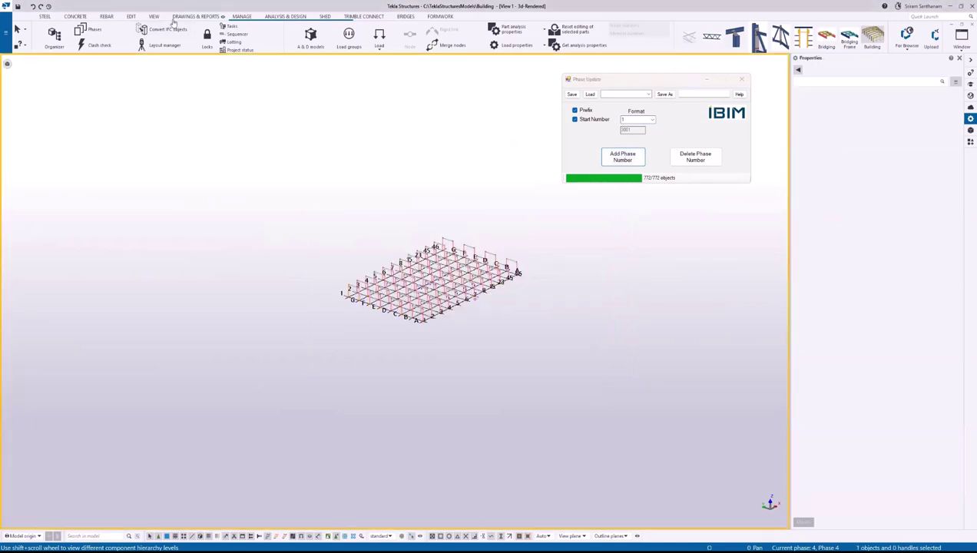
# Step: Perform numbering on the model
pyautogui.click(199, 17)
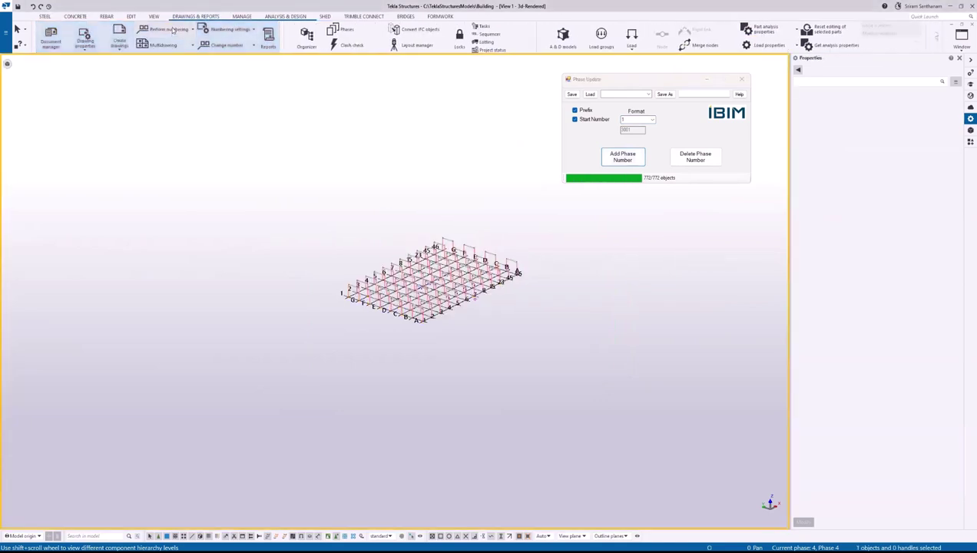
pyautogui.click(165, 30)
pyautogui.click(168, 87)
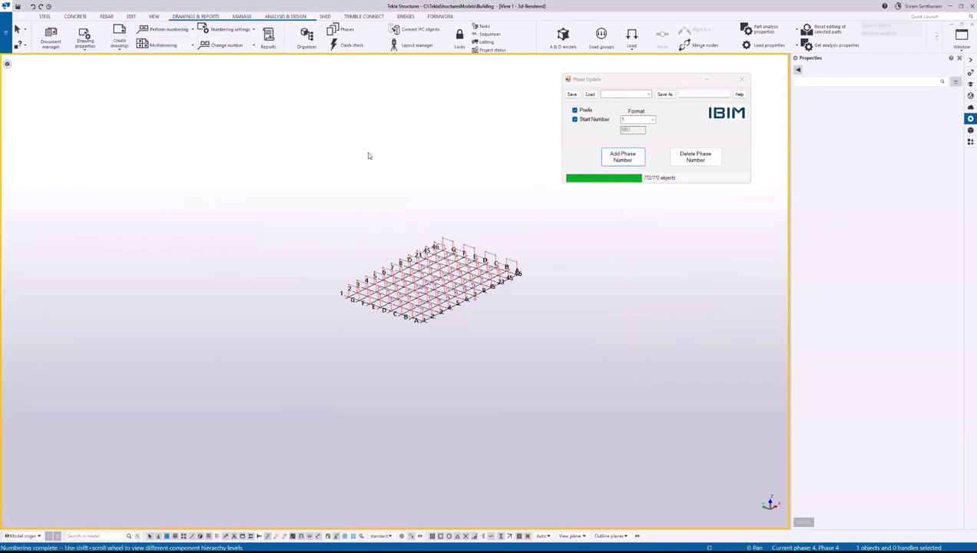
# Step: Select all BASEPLATE objects from the Objects_number category in the Organizer, and move the Organizer out of the way
pyautogui.scroll(2, 530, 378)
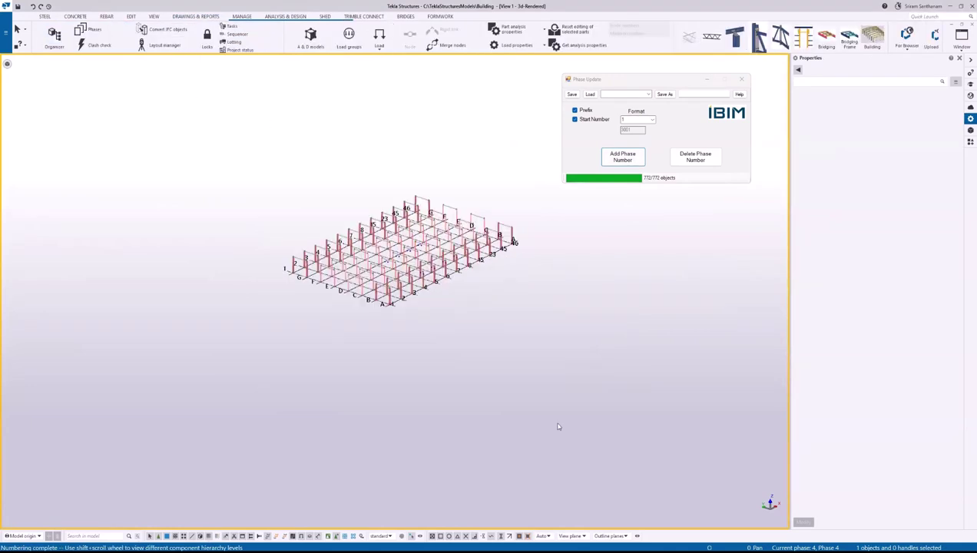
pyautogui.moveTo(654, 552)
pyautogui.click(653, 508)
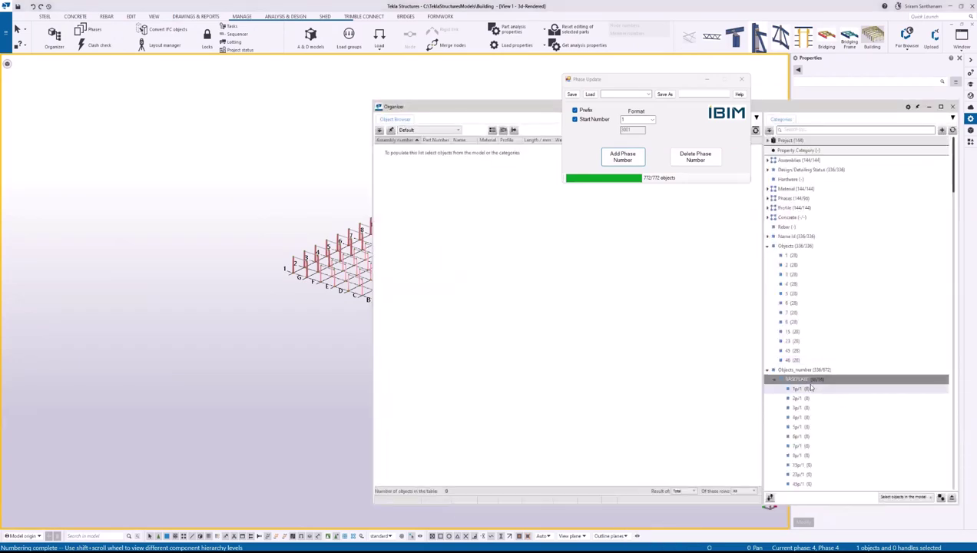
pyautogui.click(806, 382)
pyautogui.scroll(-4, 196, 168)
pyautogui.scroll(5, 255, 206)
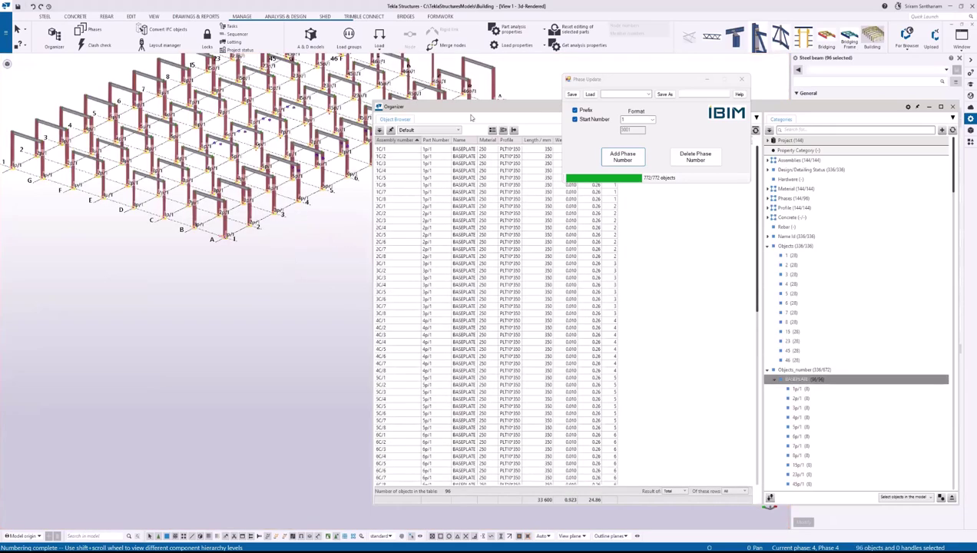
pyautogui.moveTo(473, 109); pyautogui.dragTo(439, 211)
pyautogui.click(892, 208)
# Step: Examine the part marks on the selected base plates along grid line A, from grid line 1 onwards
pyautogui.scroll(5, 233, 246)
pyautogui.scroll(2, 217, 271)
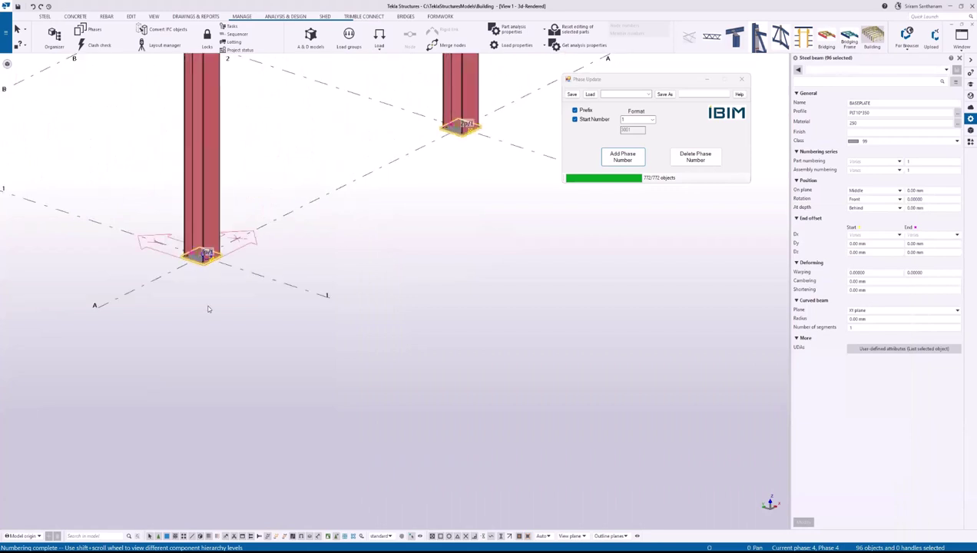
pyautogui.scroll(-3, 275, 196)
pyautogui.scroll(3, 323, 225)
pyautogui.scroll(2, 324, 225)
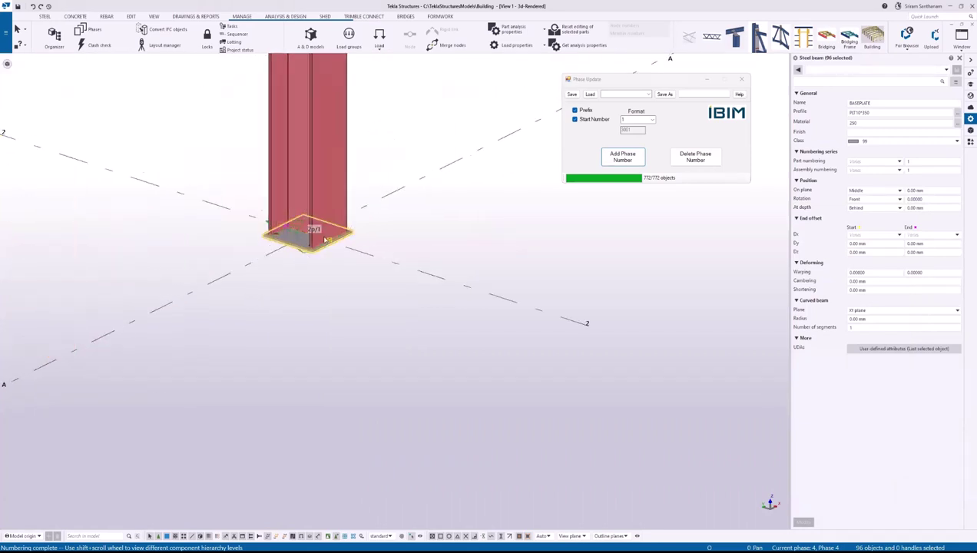
pyautogui.scroll(-4, 321, 238)
pyautogui.scroll(2, 395, 218)
pyautogui.scroll(-4, 412, 235)
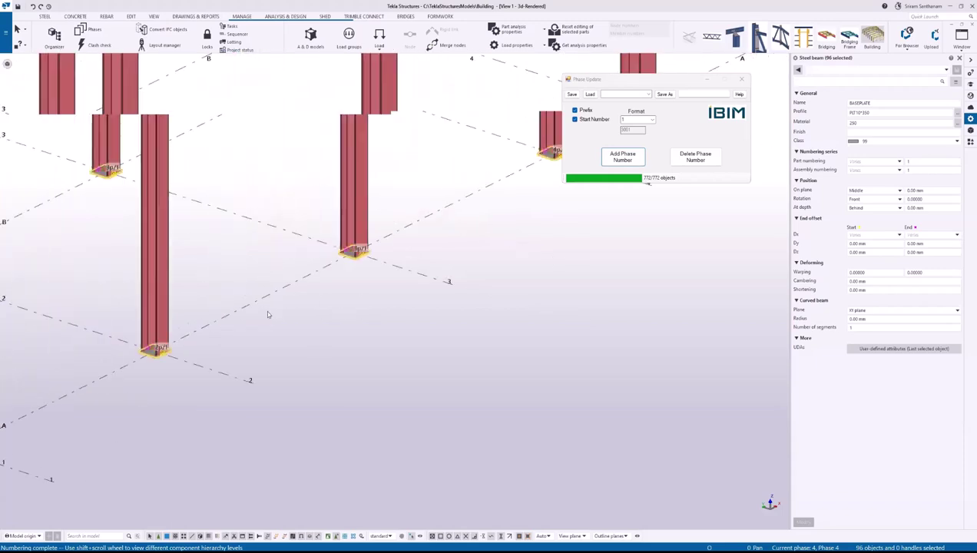
pyautogui.scroll(4, 415, 218)
pyautogui.scroll(-4, 414, 278)
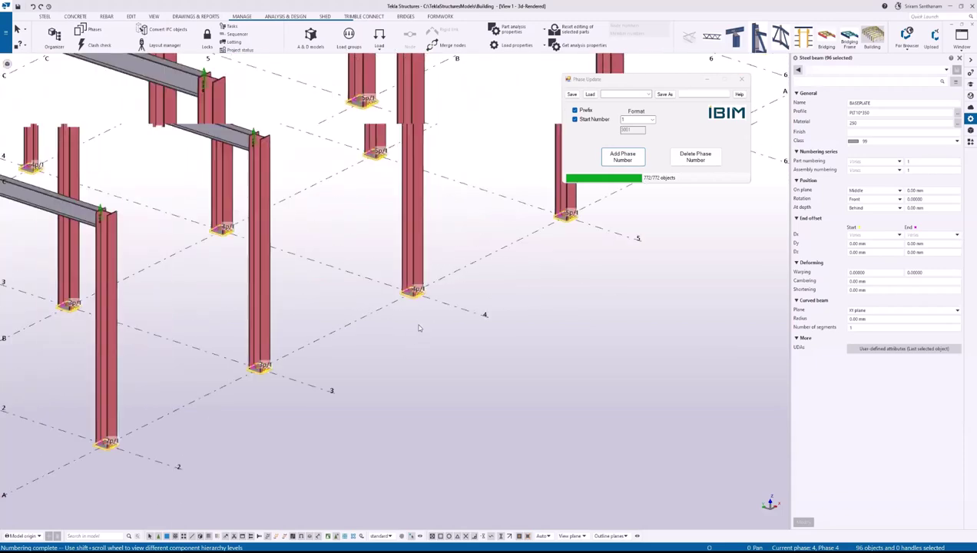
pyautogui.scroll(-2, 461, 318)
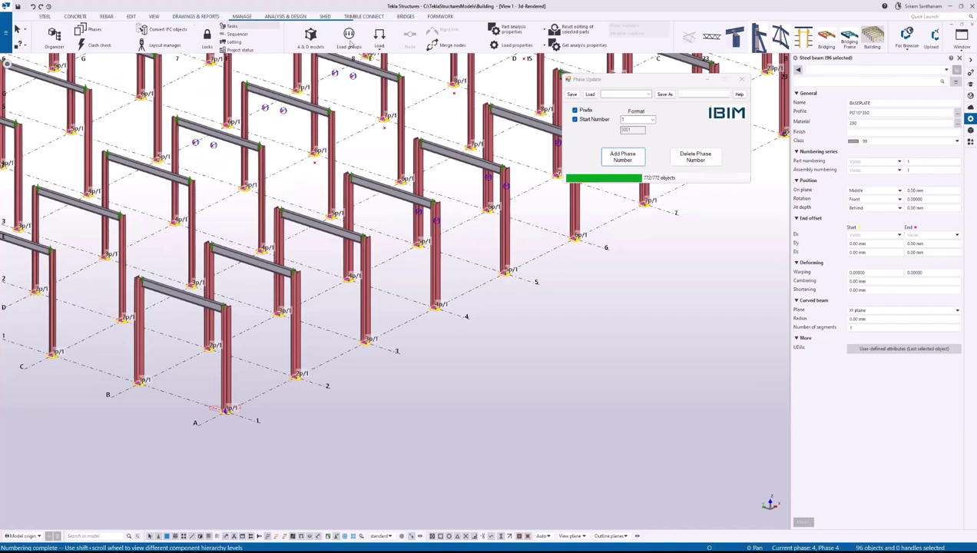
# Step: Create a Part List report from the selected base plates
pyautogui.click(196, 16)
pyautogui.click(268, 36)
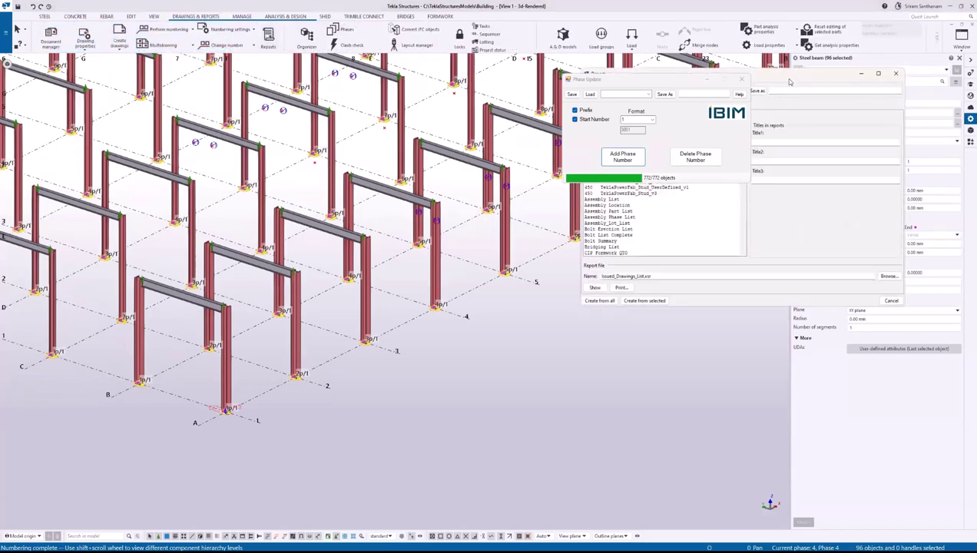
pyautogui.moveTo(788, 81); pyautogui.dragTo(720, 242)
pyautogui.scroll(-10, 679, 366)
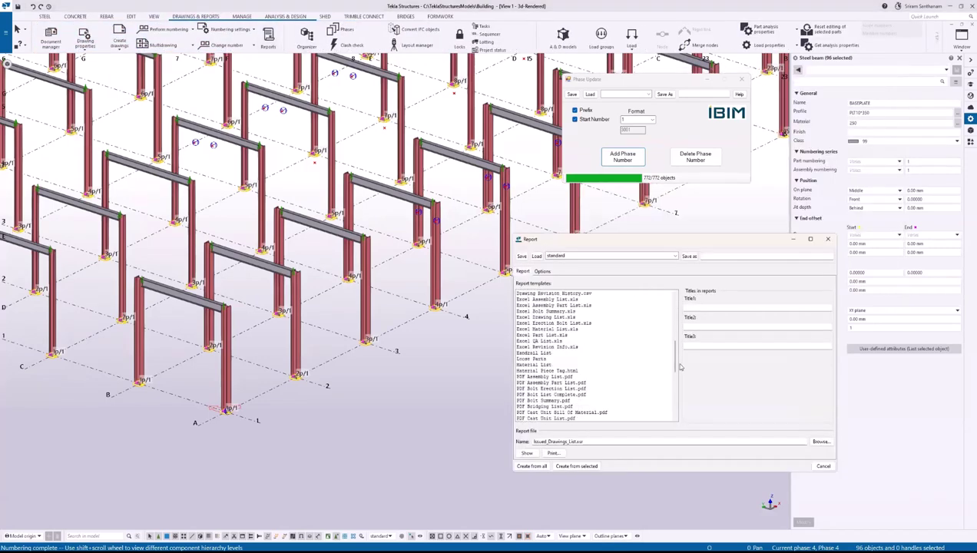
pyautogui.scroll(-6, 679, 365)
pyautogui.click(530, 348)
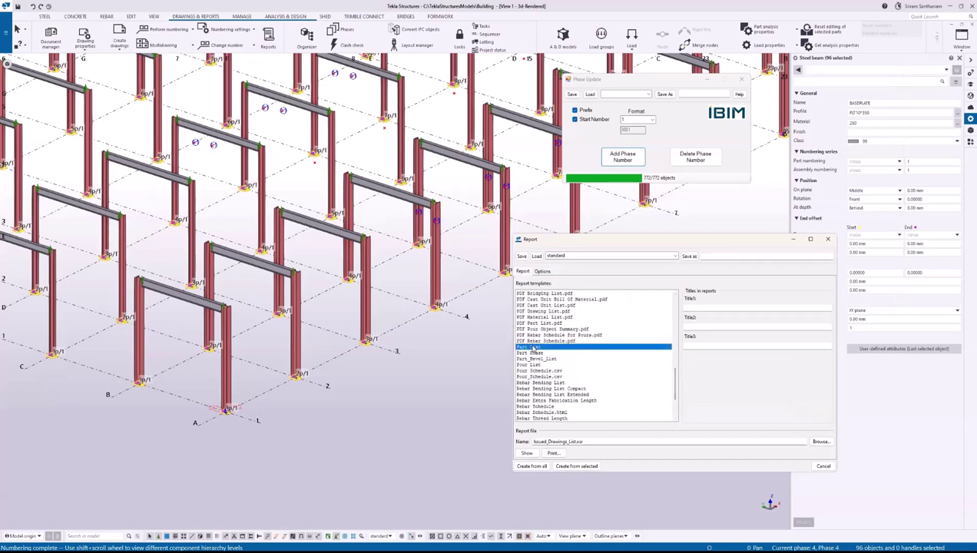
pyautogui.click(576, 466)
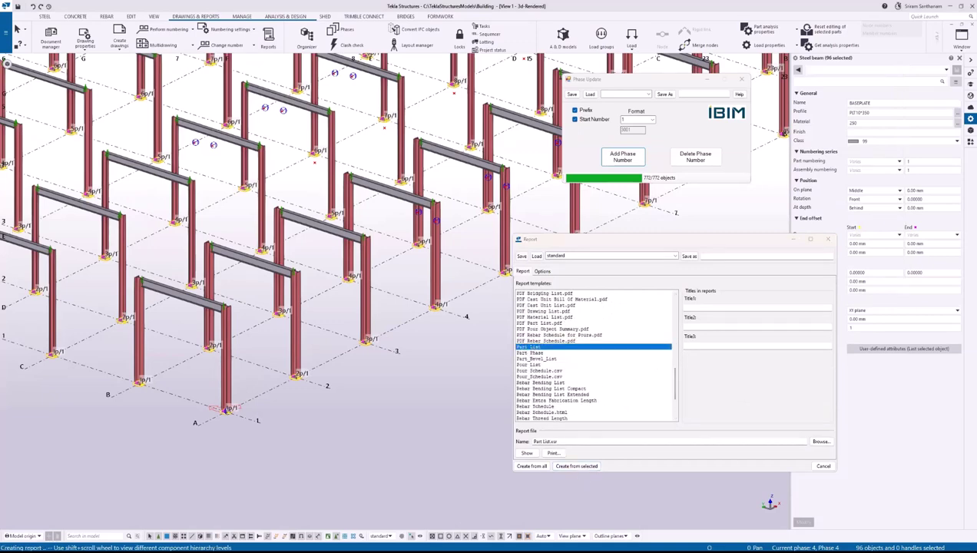